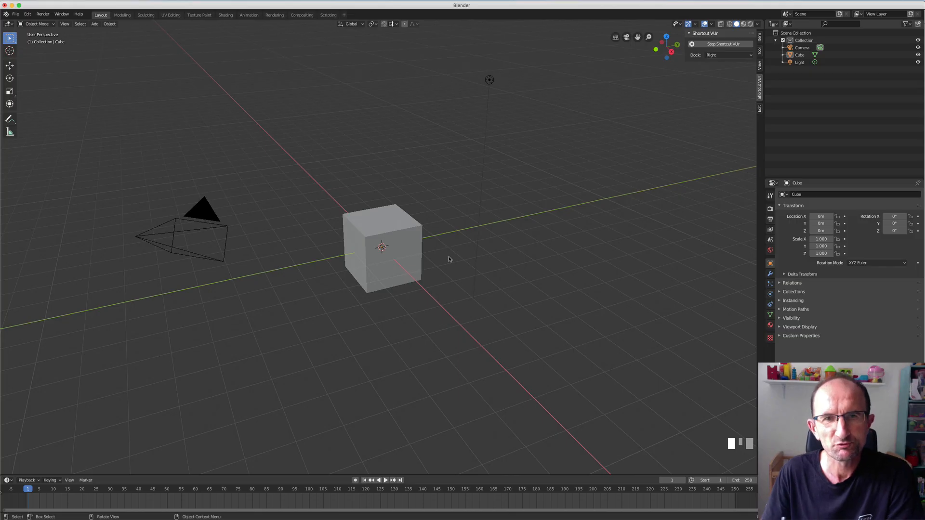
- Subdivide the default cube's whole mesh in Edit Mode and expand the Subdivide operation's settings
scroll(449, 258, up, 3)
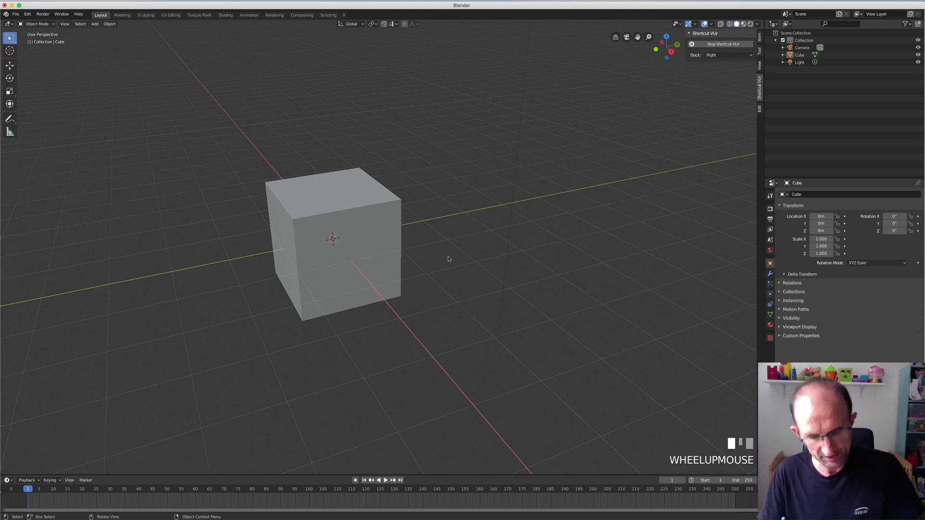
shift+middle_drag(404, 254, 506, 253)
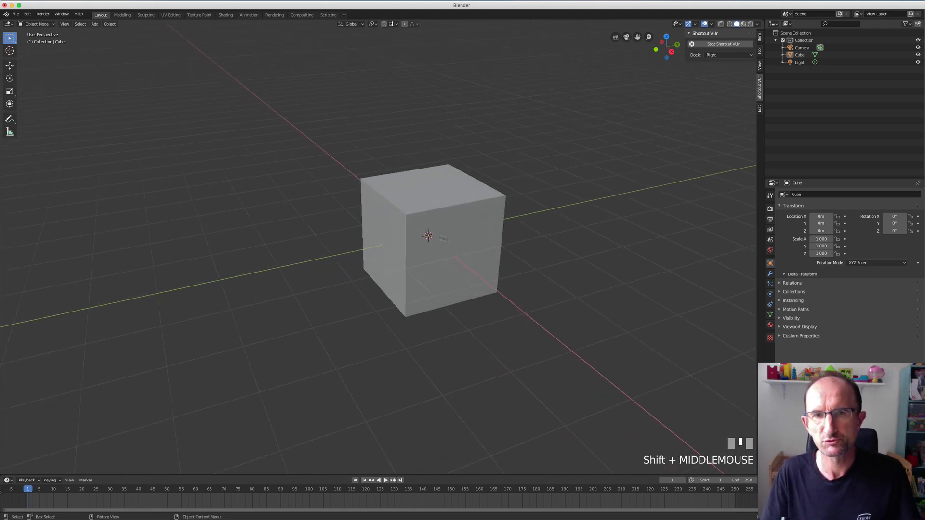
click(419, 217)
key(Tab)
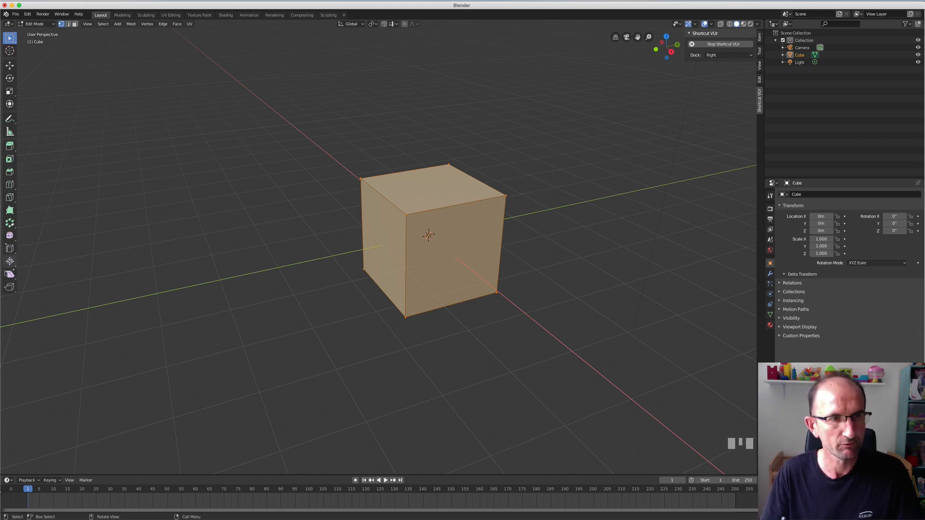
right_click(438, 217)
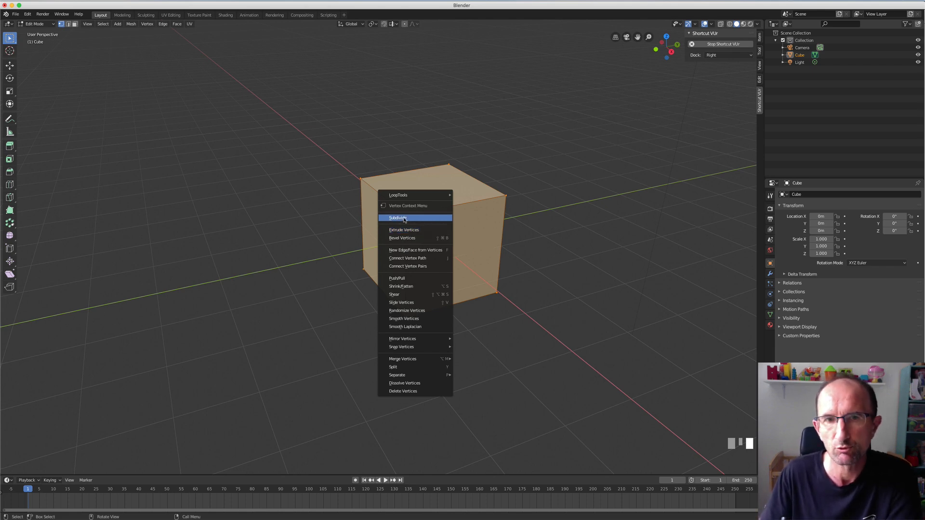
click(403, 218)
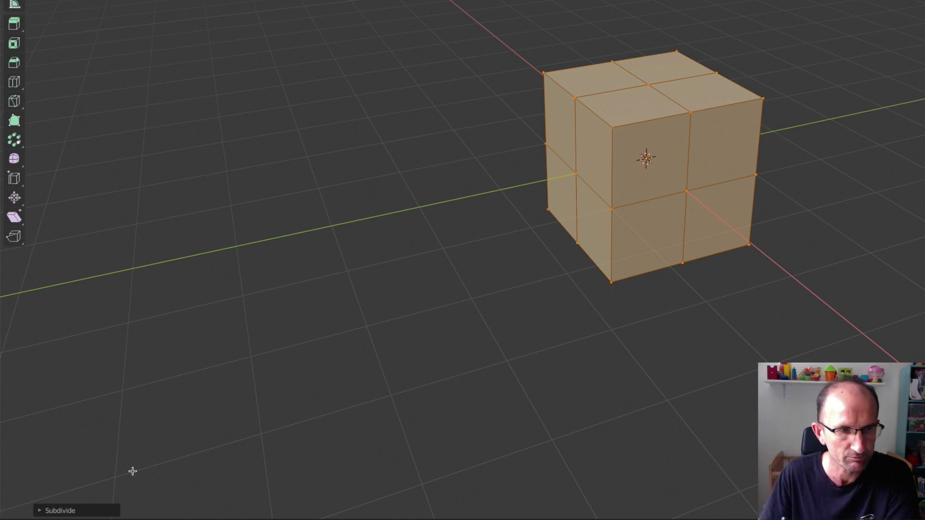
click(41, 512)
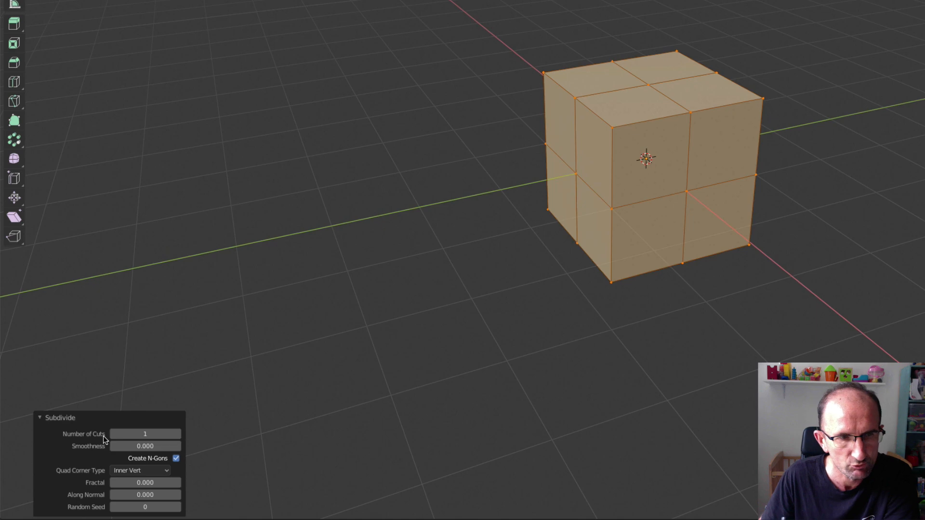
- Set the subdivision of the cube to 2 cuts with a smoothness of 0.510
click(178, 435)
click(177, 435)
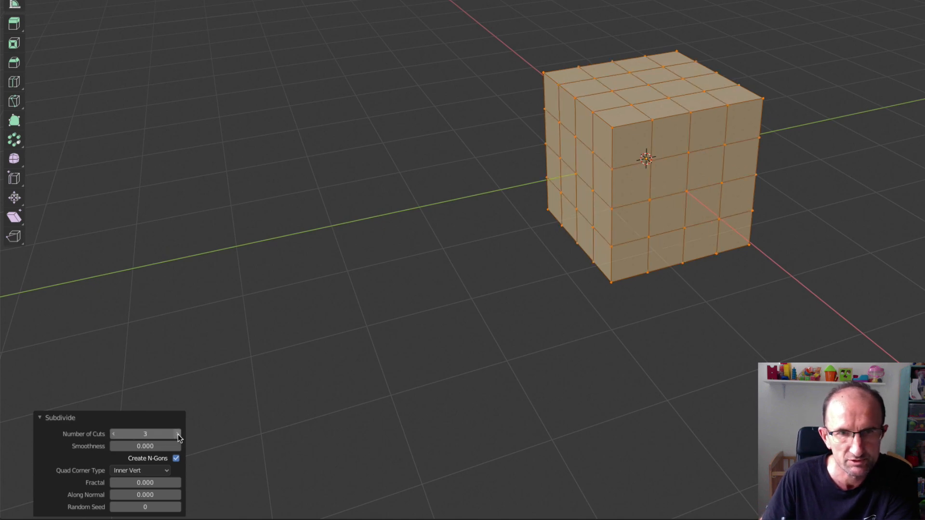
click(178, 435)
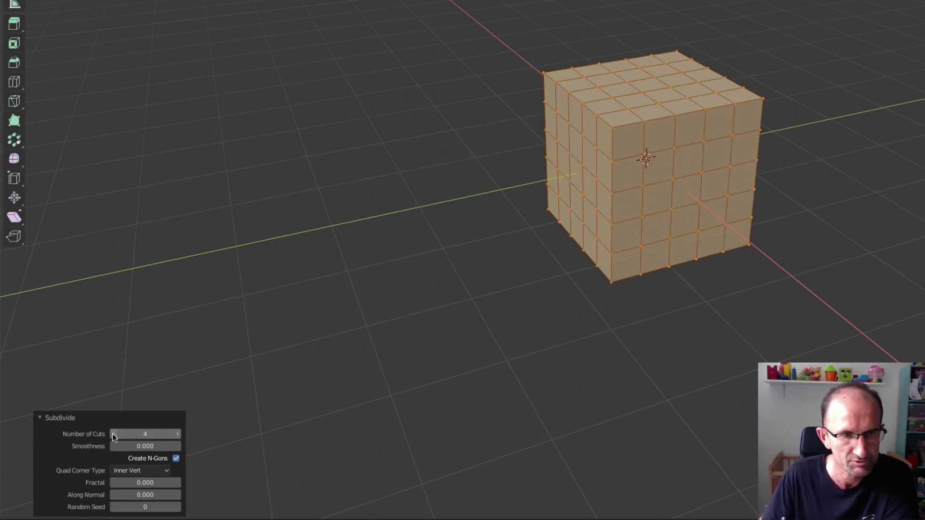
click(114, 435)
click(113, 435)
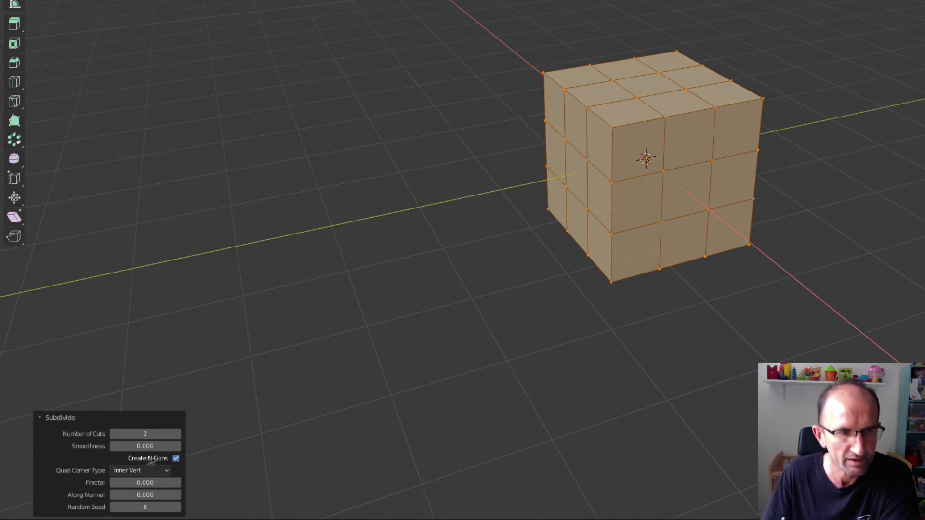
drag(162, 446, 198, 446)
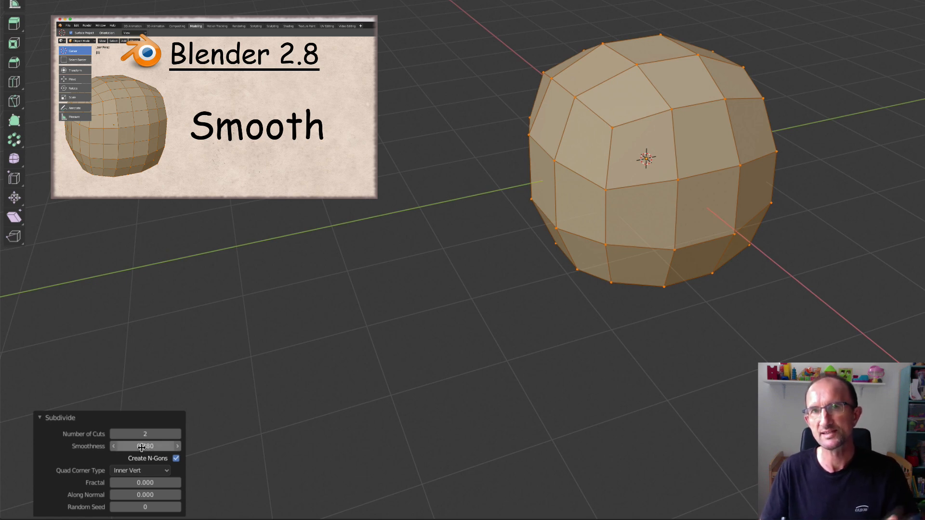
mouse_move(141, 446)
mouse_down()
mouse_move(163, 446)
mouse_move(130, 447)
mouse_up()
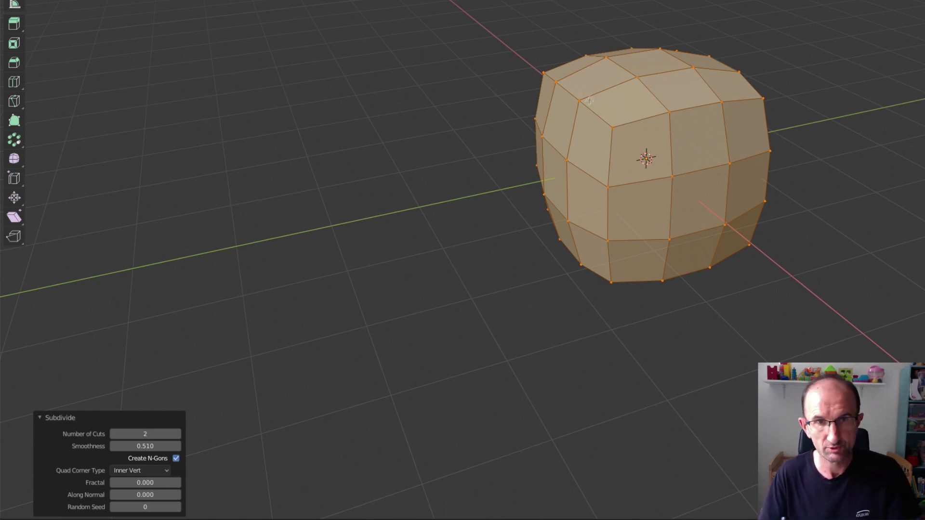
- Deselect the whole mesh and select the four vertices of the top face at the cube's nearest corner
key(alt+a)
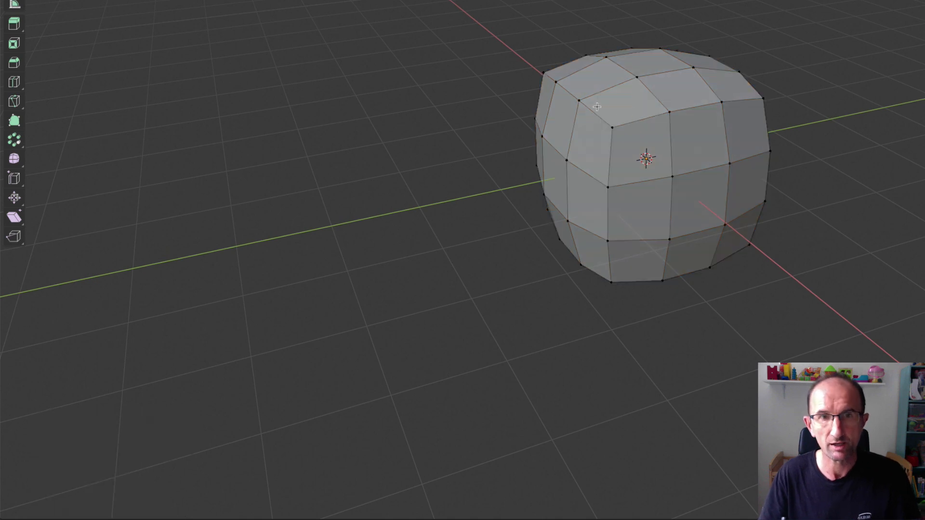
click(597, 107)
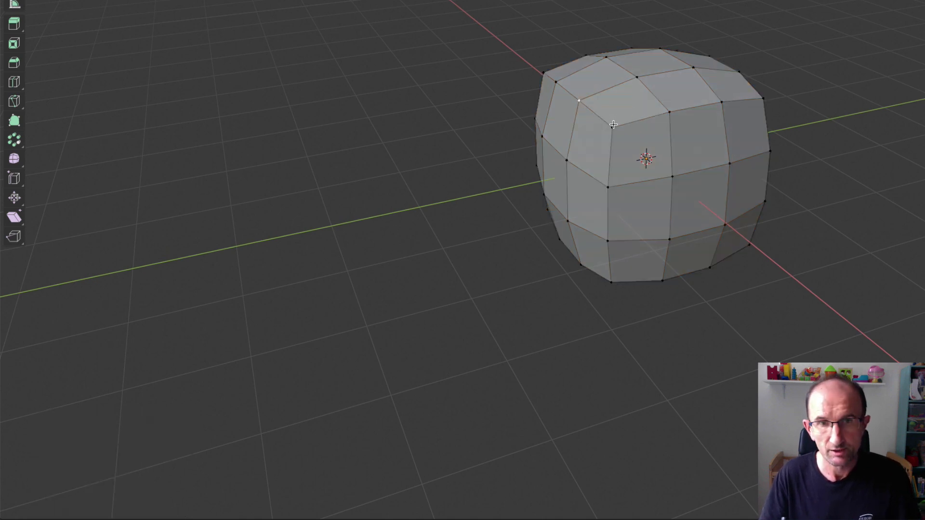
shift+click(612, 126)
shift+click(668, 112)
shift+click(636, 78)
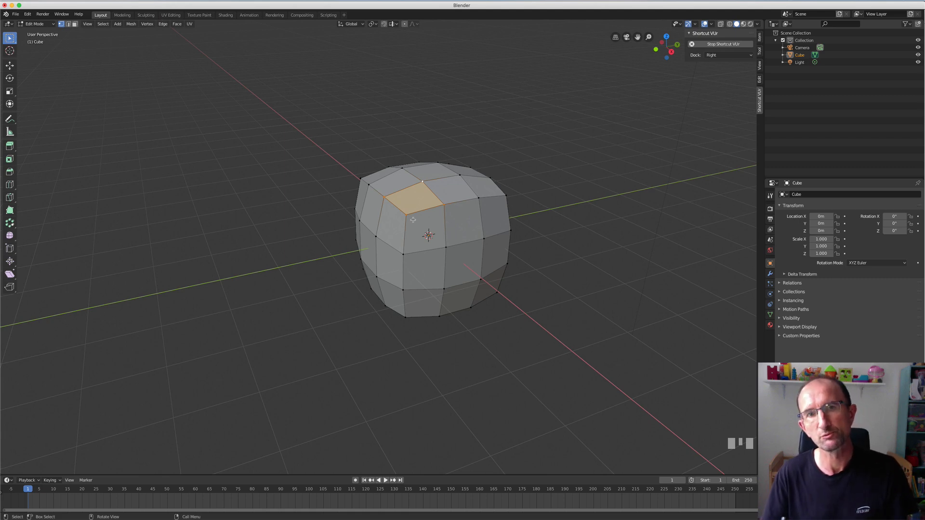
- Return to Object Mode and delete the smoothed cube
key(Tab)
key(Tab)
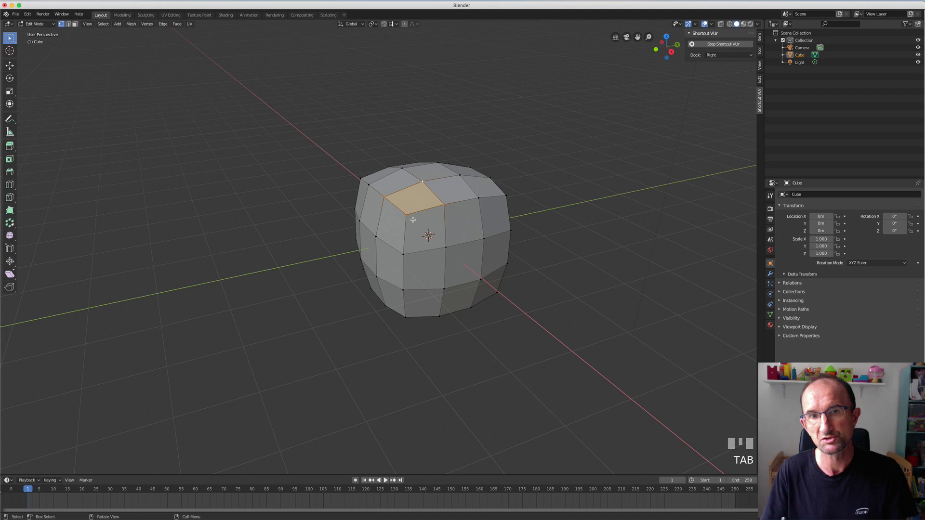
click(407, 214)
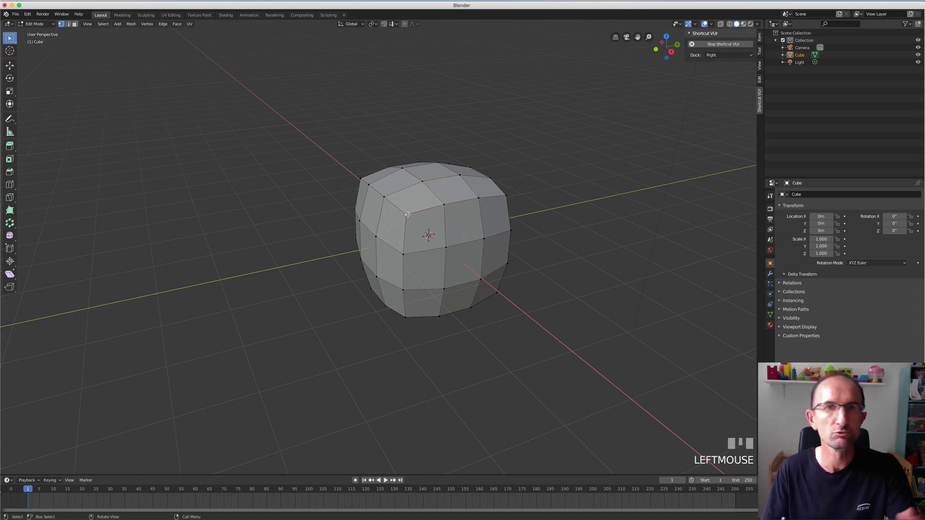
key(Tab)
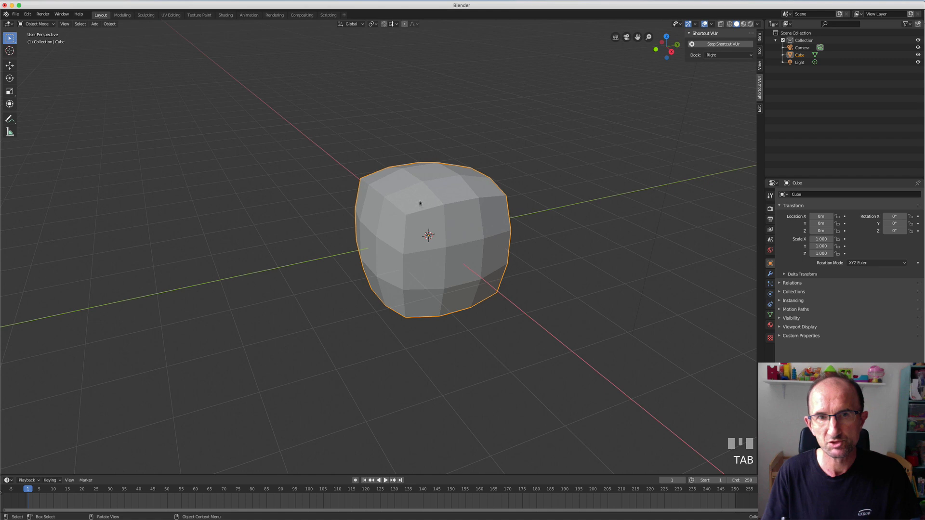
key(x)
click(420, 200)
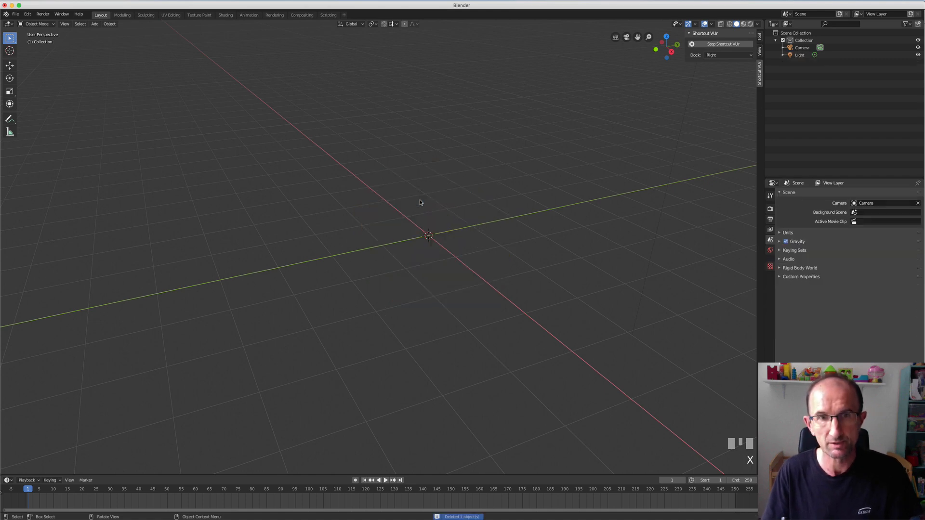
- Add a new cube and subdivide its whole mesh with 3 cuts in Edit Mode
key(shift+a)
mouse_move(420, 199)
click(443, 208)
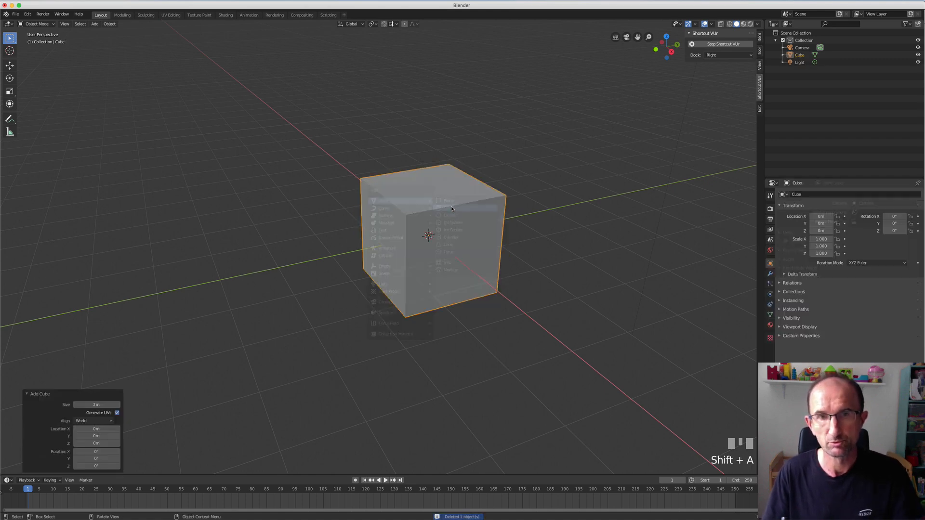
key(Tab)
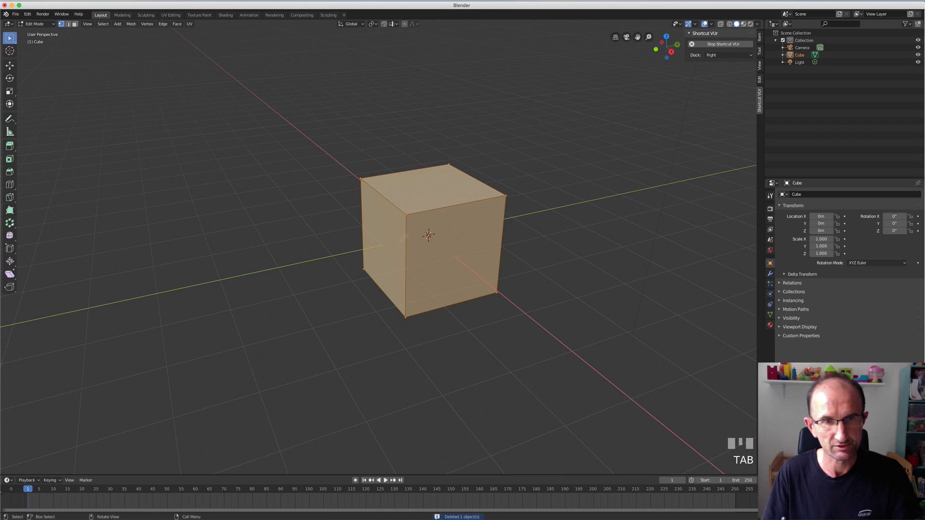
right_click(419, 209)
click(426, 210)
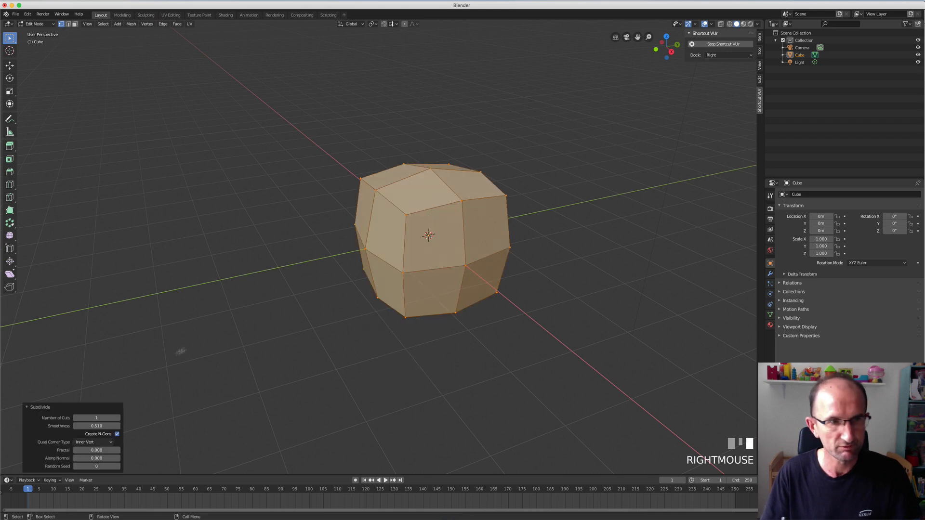
click(118, 418)
click(118, 417)
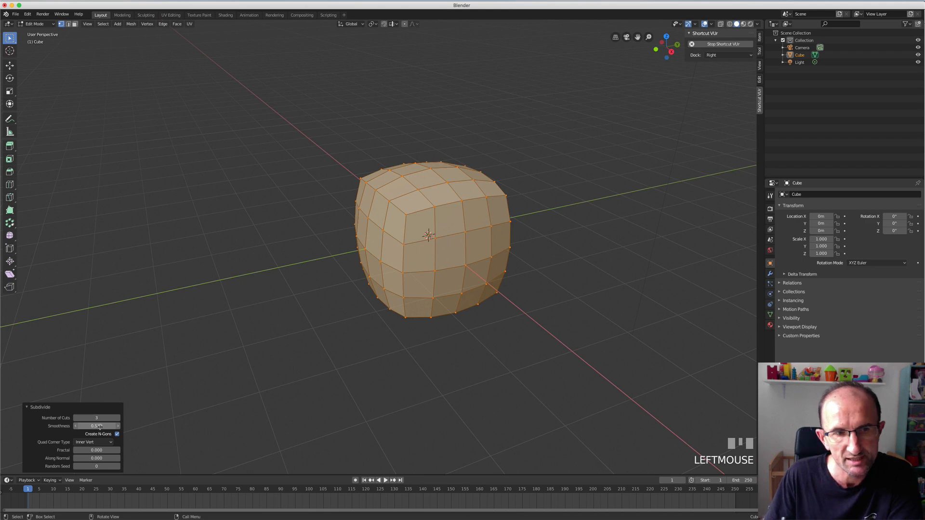
- Set the subdivision's smoothness to 0.340 and choose Inner Vert as the quad corner type
mouse_move(98, 426)
mouse_down()
mouse_move(67, 427)
mouse_move(101, 427)
mouse_up()
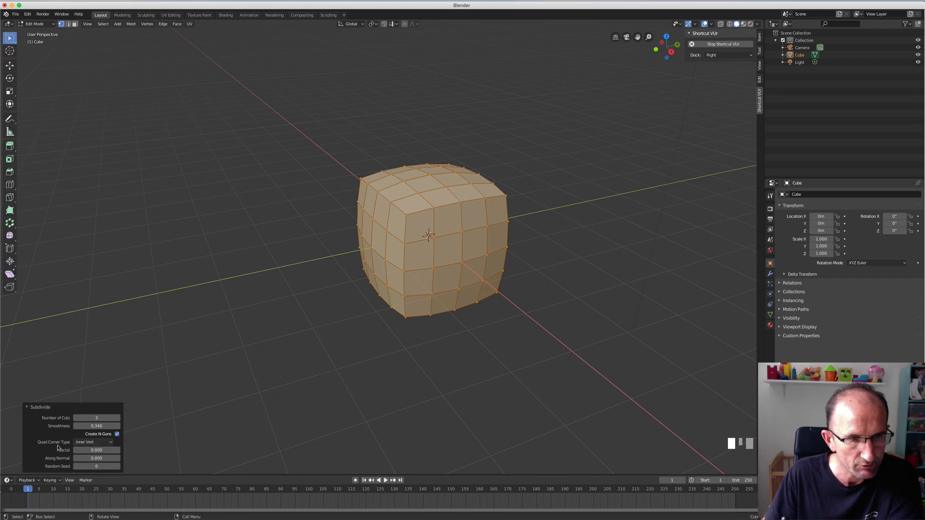
click(96, 444)
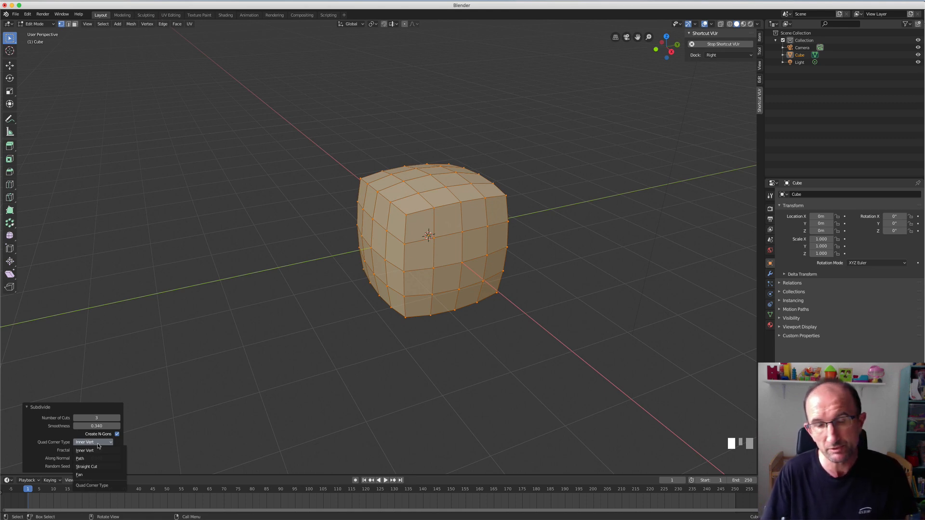
click(87, 451)
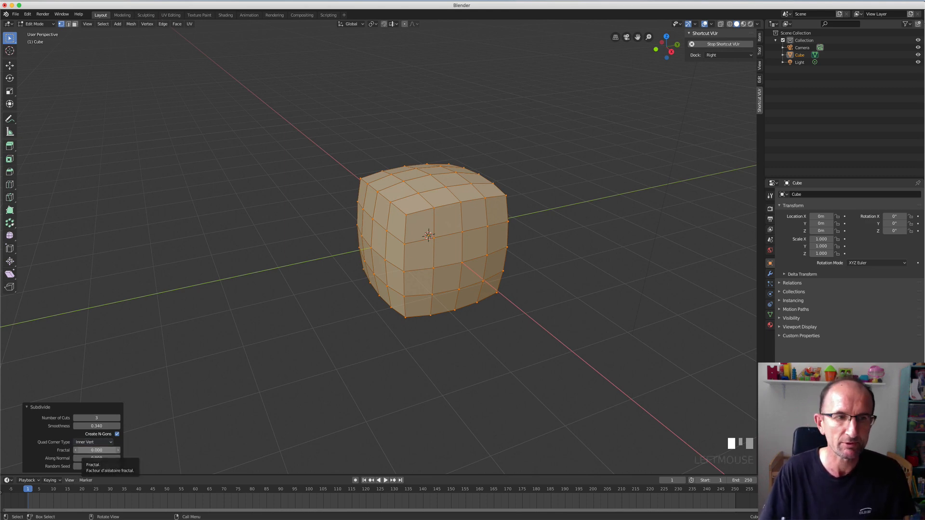
- Deform the cube with Fractal 1.040, Along Normal 0.310 and Random Seed 2, and return to Object Mode
drag(92, 450, 139, 451)
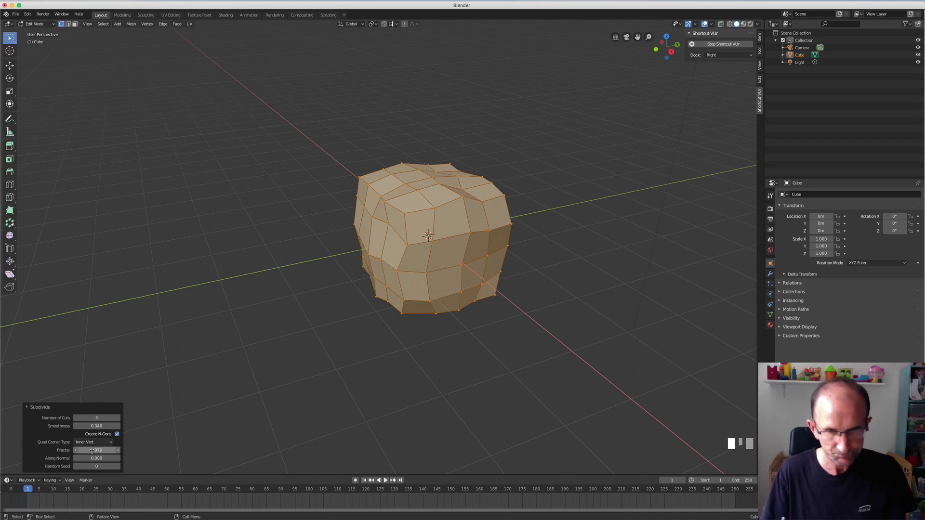
mouse_move(92, 450)
mouse_down()
mouse_move(120, 450)
mouse_move(92, 459)
mouse_up()
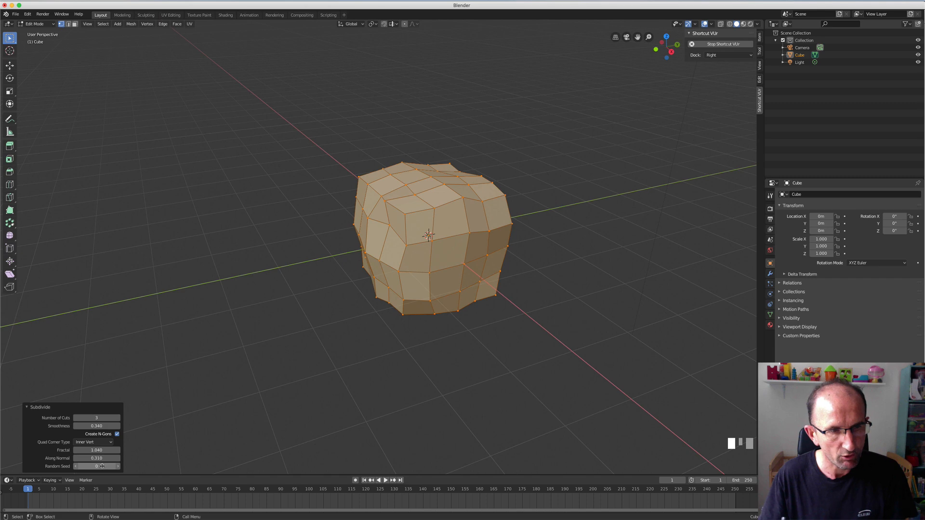
click(118, 466)
click(118, 466)
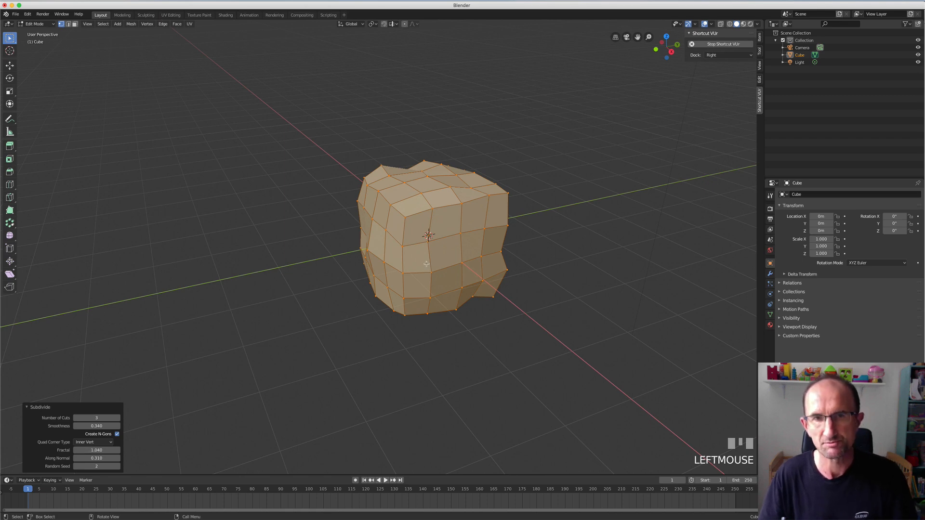
key(Tab)
scroll(431, 263, down, 3)
scroll(436, 263, up, 3)
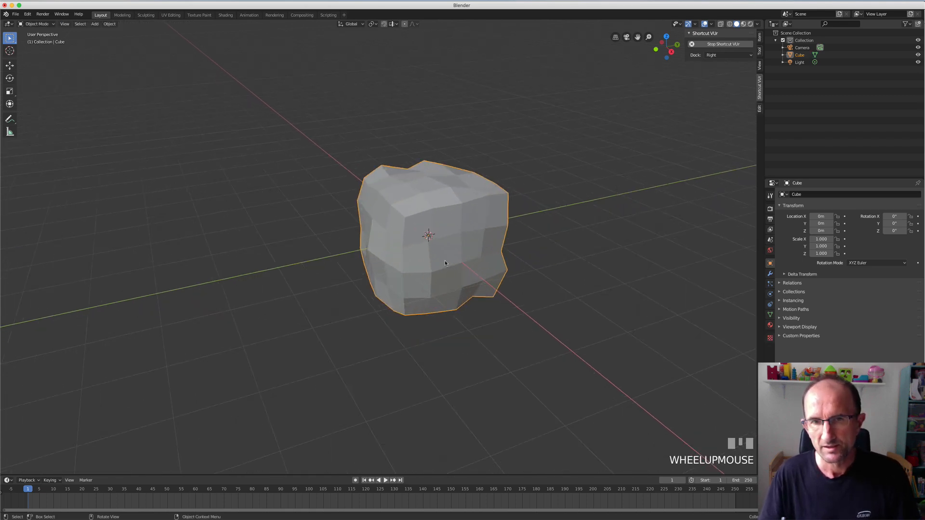
- Add a plane at the origin and scale it up by about 63.8 as a large ground surface
scroll(445, 263, down, 2)
key(shift+a)
mouse_move(415, 241)
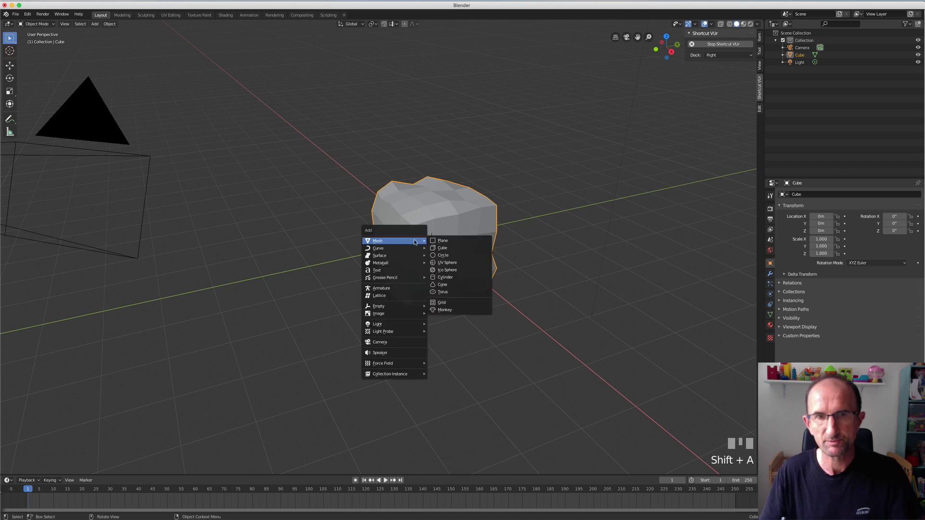
click(445, 242)
scroll(445, 244, down, 6)
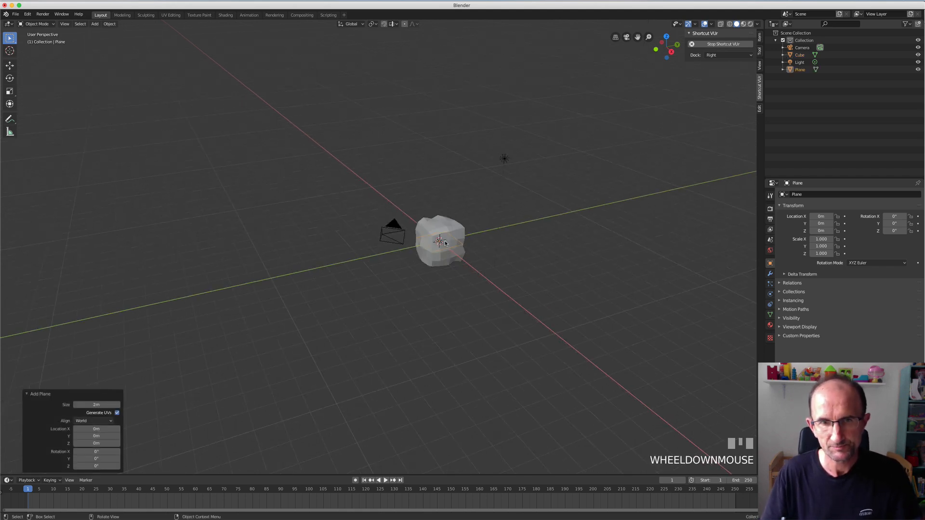
key(s)
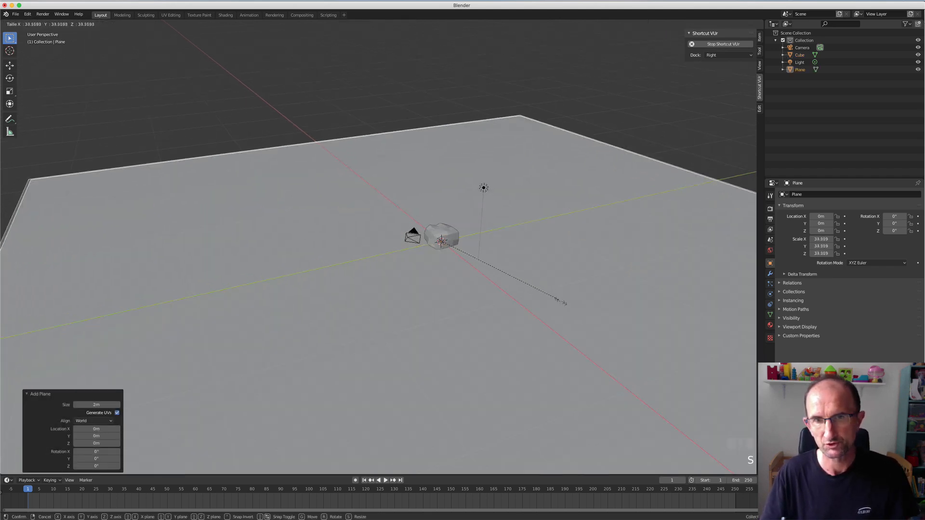
click(662, 355)
scroll(482, 267, down, 3)
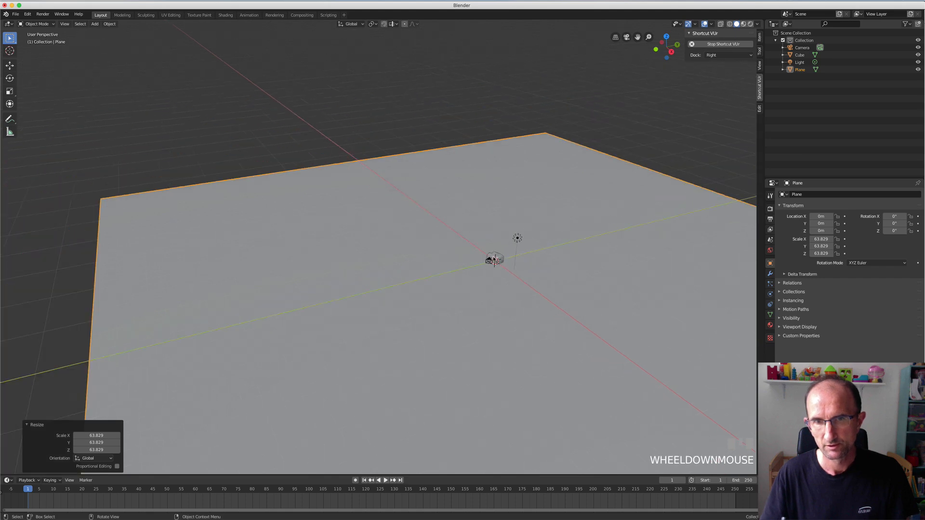
- Raise the rock-like cube about 32.5 m along the Z axis in the front orthographic view
click(501, 260)
key(KP_1)
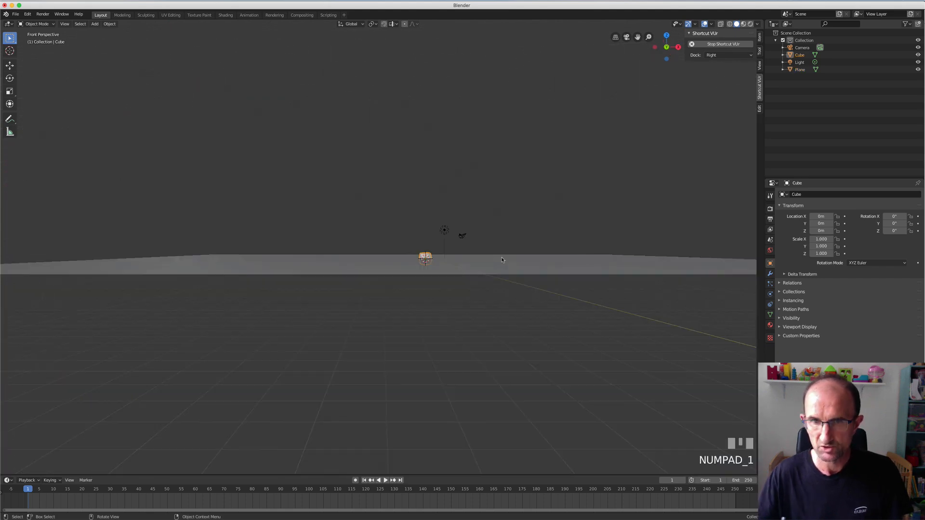
key(KP_5)
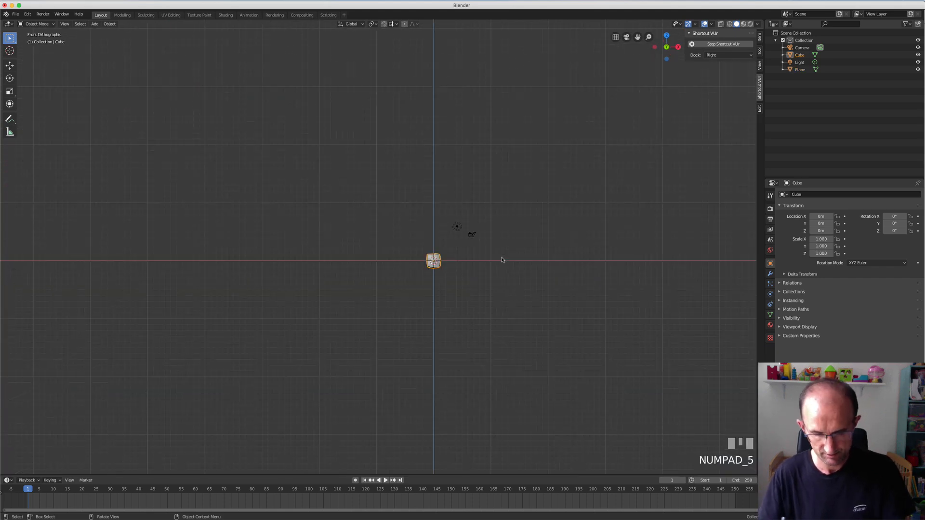
key(g)
key(z)
click(496, 81)
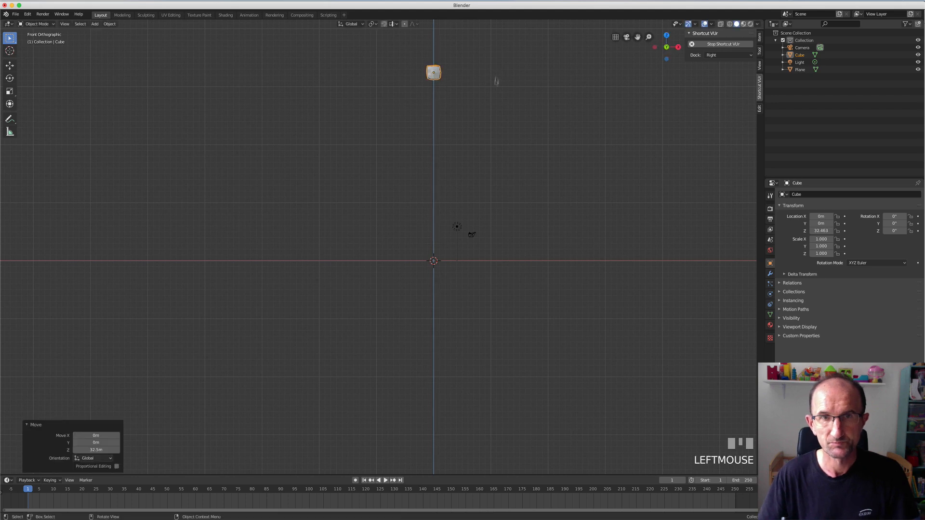
- Enter Edit Mode on the cube and select a single face in the upper part of its front side
scroll(496, 81, down, 2)
shift+middle_drag(498, 103, 453, 151)
scroll(473, 160, up, 2)
scroll(452, 151, up, 1)
scroll(451, 151, down, 1)
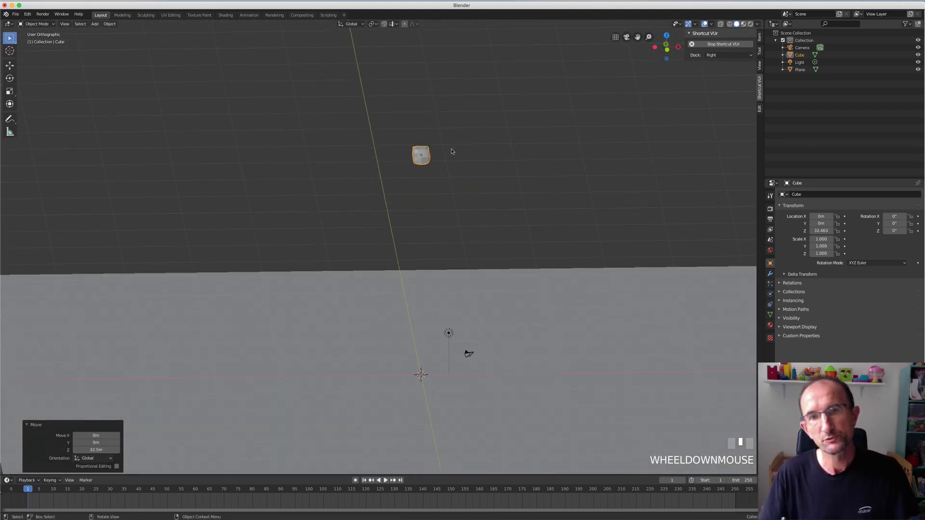
scroll(420, 153, up, 6)
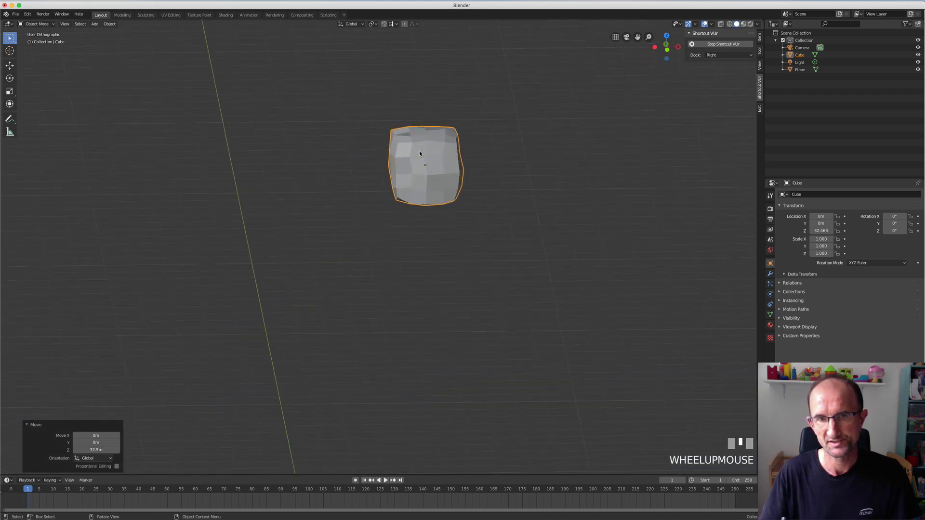
scroll(419, 153, up, 3)
key(Tab)
scroll(422, 153, up, 6)
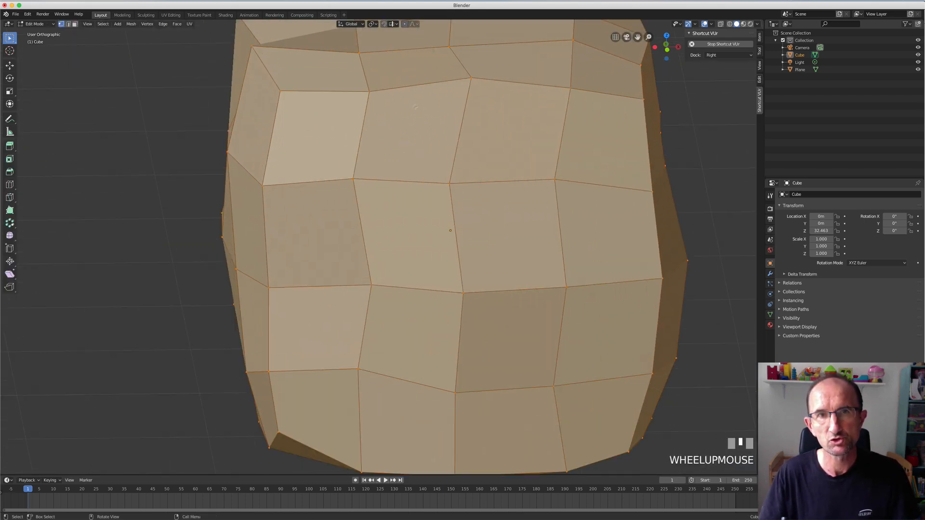
click(408, 125)
key(3)
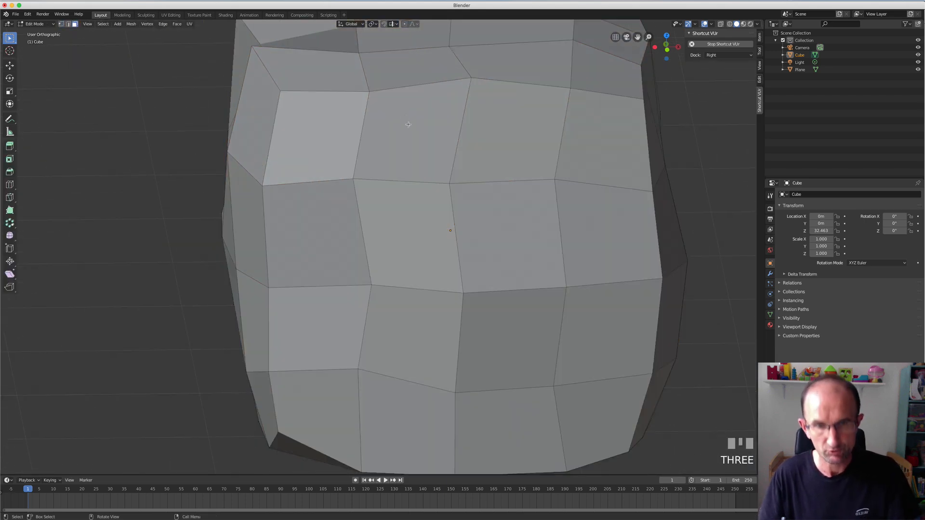
click(408, 125)
shift+middle_drag(434, 112, 467, 141)
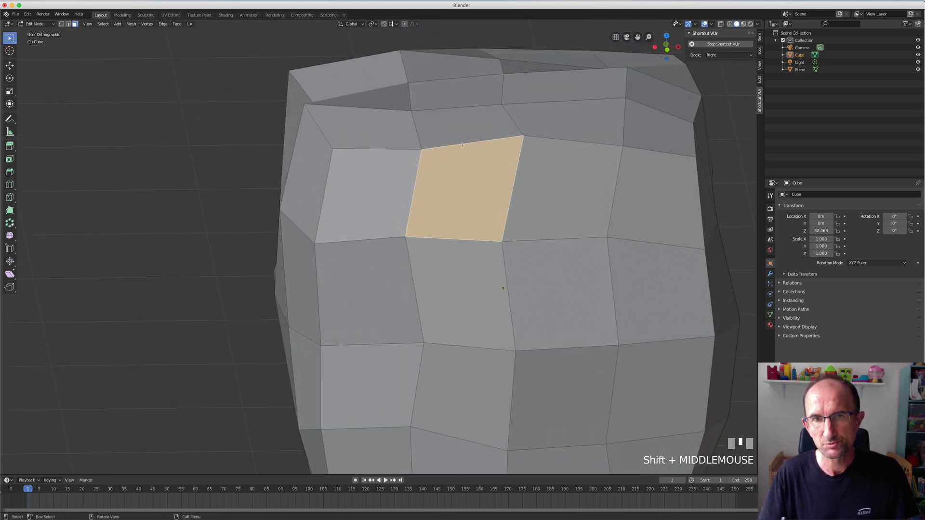
- Subdivide the upper edge of that face with 2 cuts and return to Object Mode
key(2)
click(465, 144)
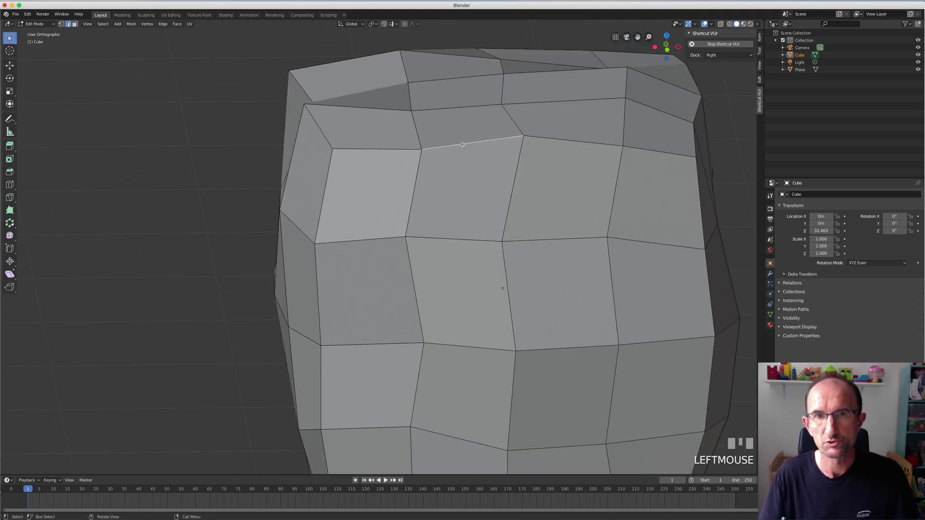
right_click(466, 144)
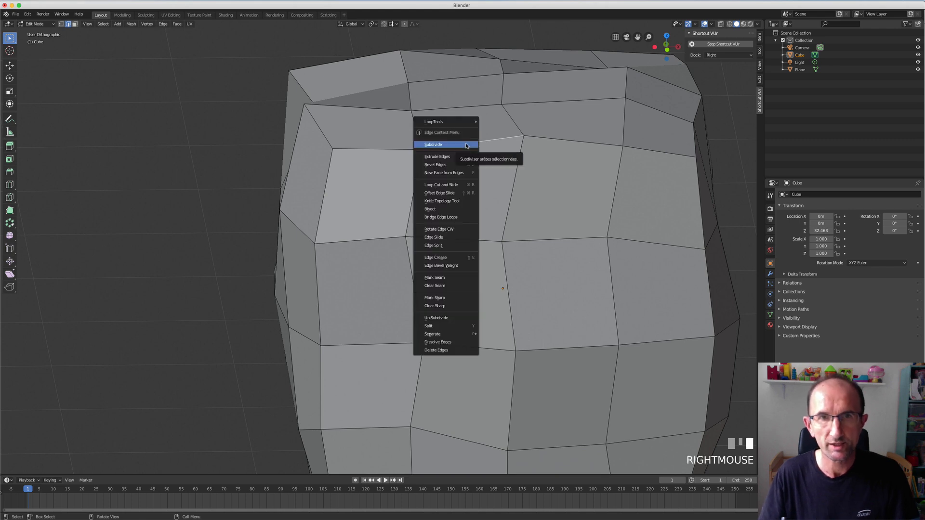
click(466, 140)
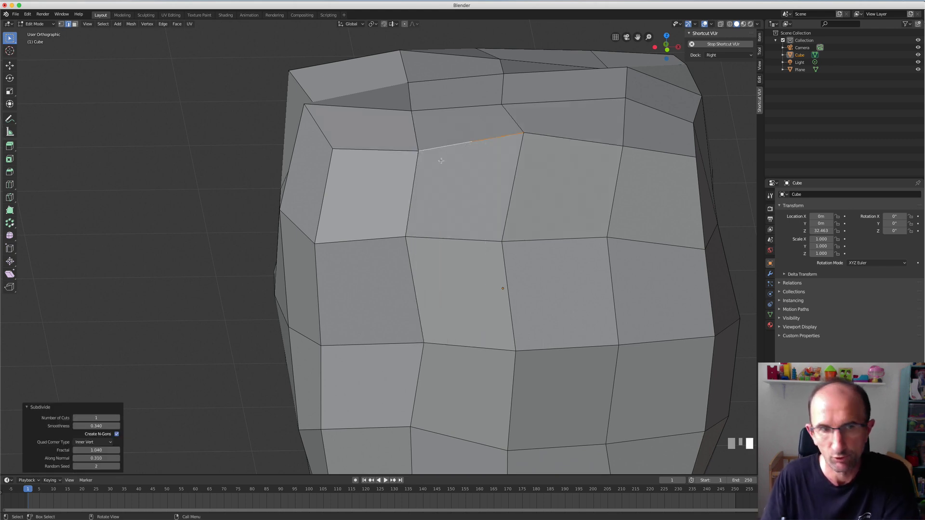
click(118, 418)
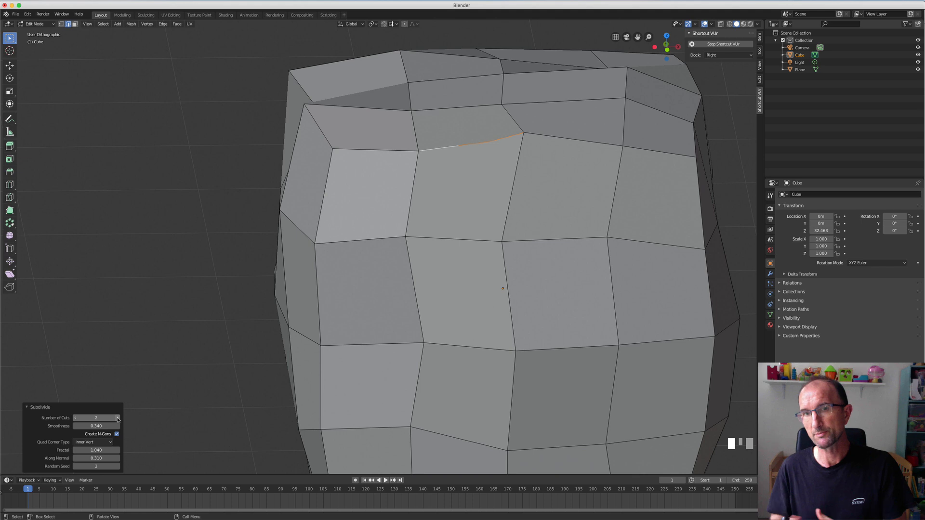
key(Tab)
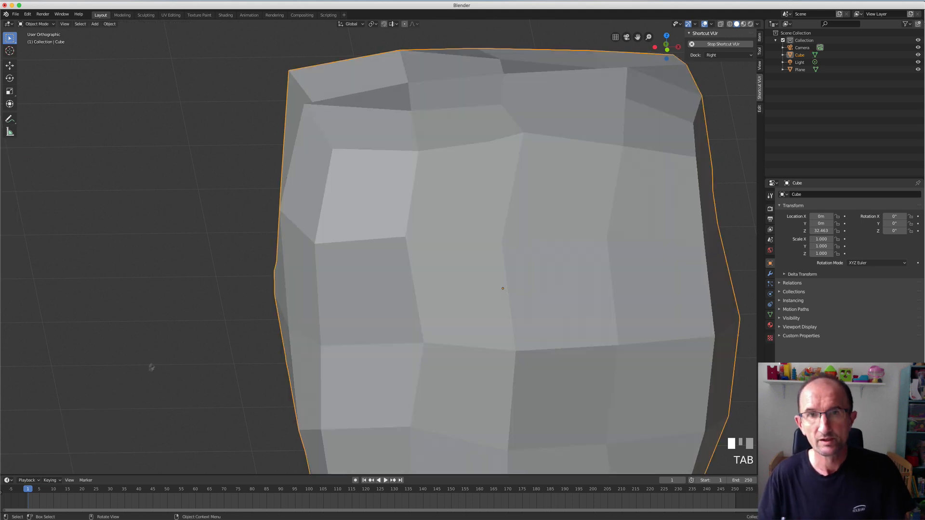
- Subdivide the cube's entire mesh once more in Edit Mode and return to Object Mode
scroll(375, 317, down, 5)
shift+middle_drag(374, 318, 502, 278)
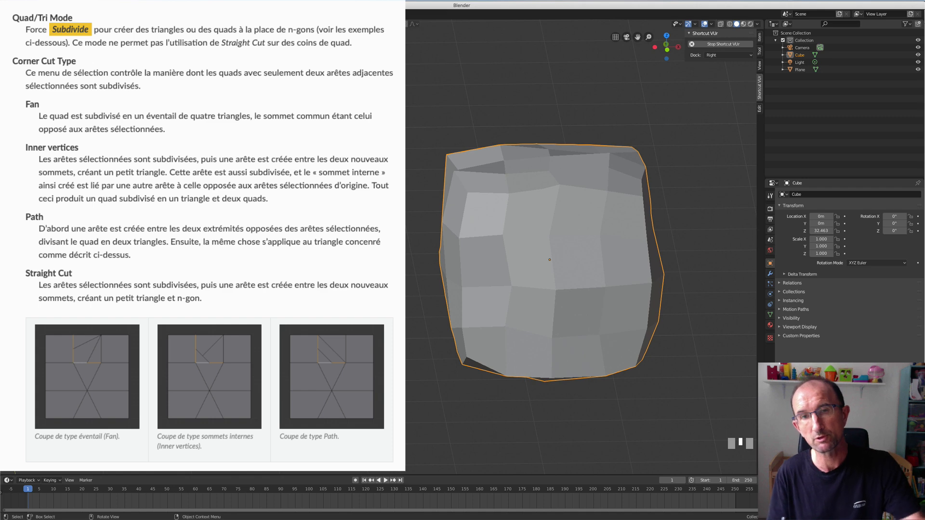
key(Tab)
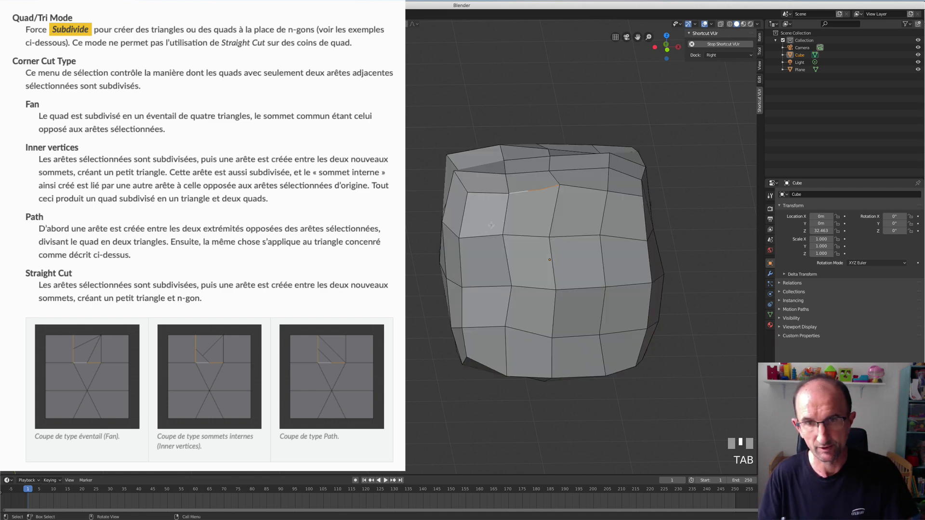
key(a)
right_click(501, 226)
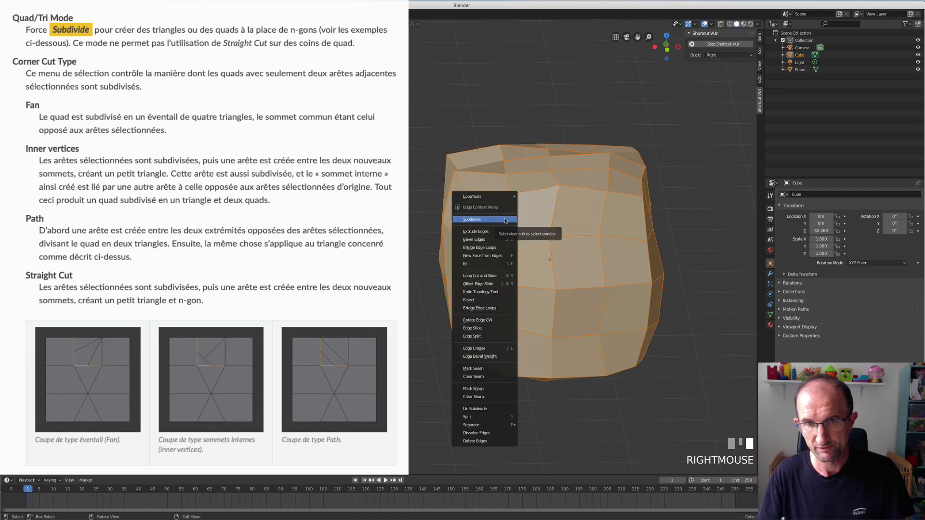
click(504, 234)
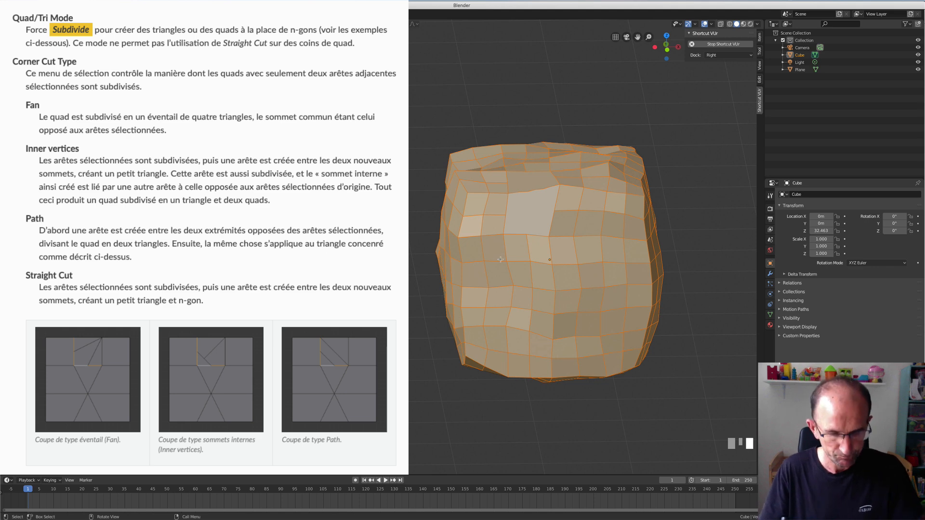
key(Tab)
- Raise the cube a further 7.42 m or so along the Z axis in the front orthographic view
scroll(524, 245, down, 3)
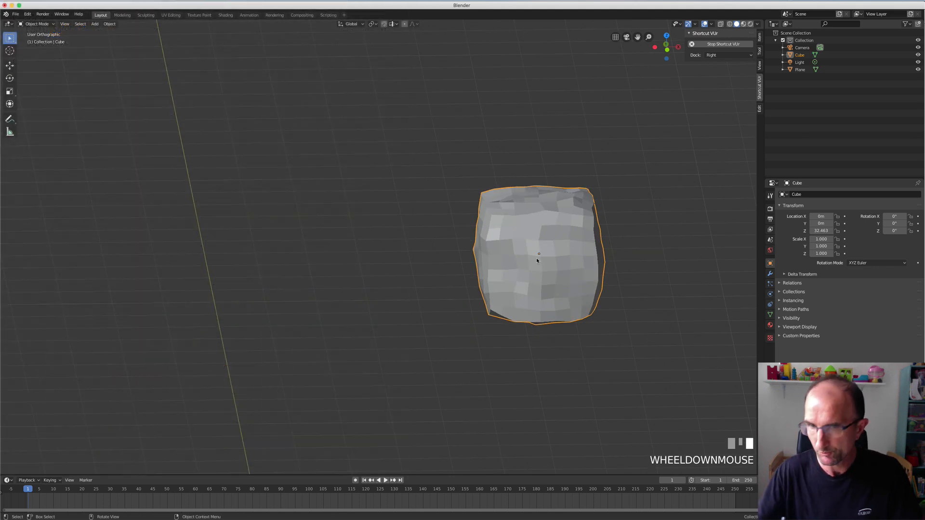
key(KP_1)
key(KP_5)
scroll(538, 261, down, 3)
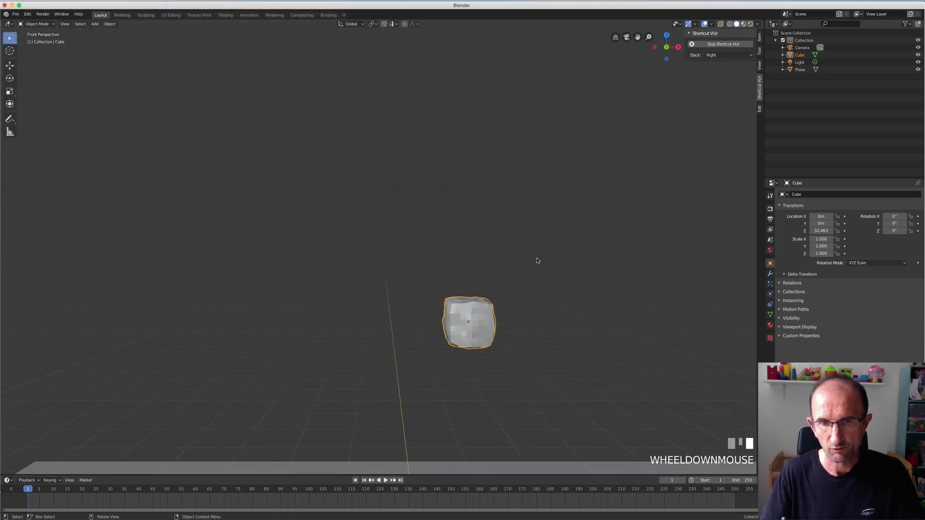
key(KP_1)
key(KP_5)
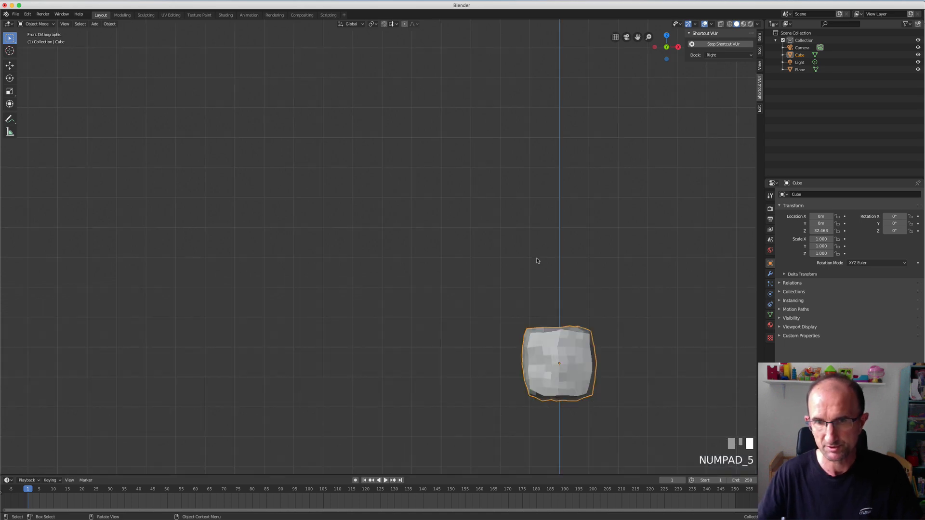
scroll(537, 260, down, 5)
shift+middle_drag(561, 407, 427, 235)
scroll(427, 234, up, 3)
key(g)
key(z)
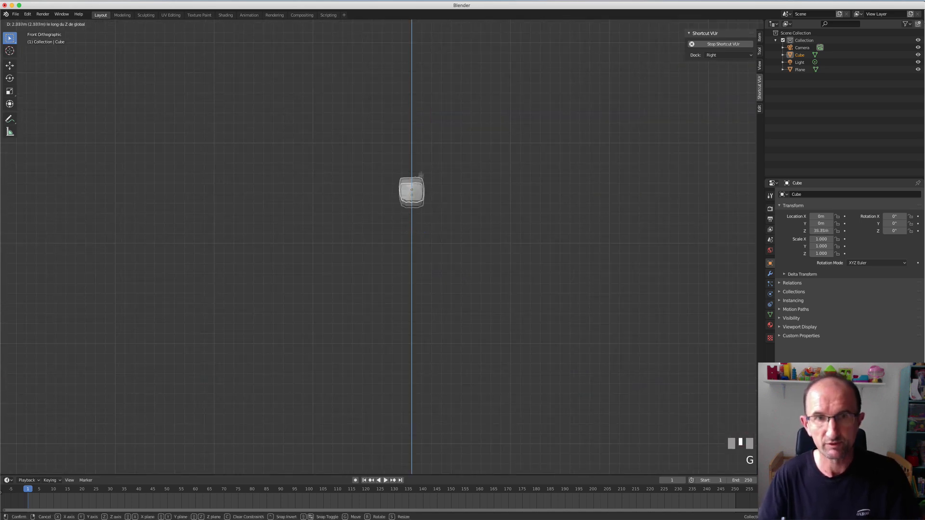
click(420, 146)
- Add a mesh circle at the origin
key(shift+a)
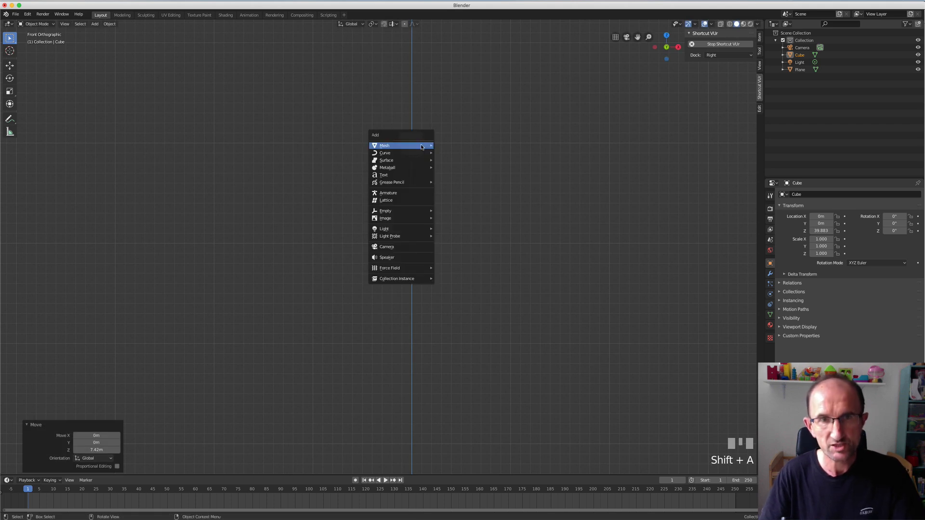
mouse_move(423, 146)
click(449, 161)
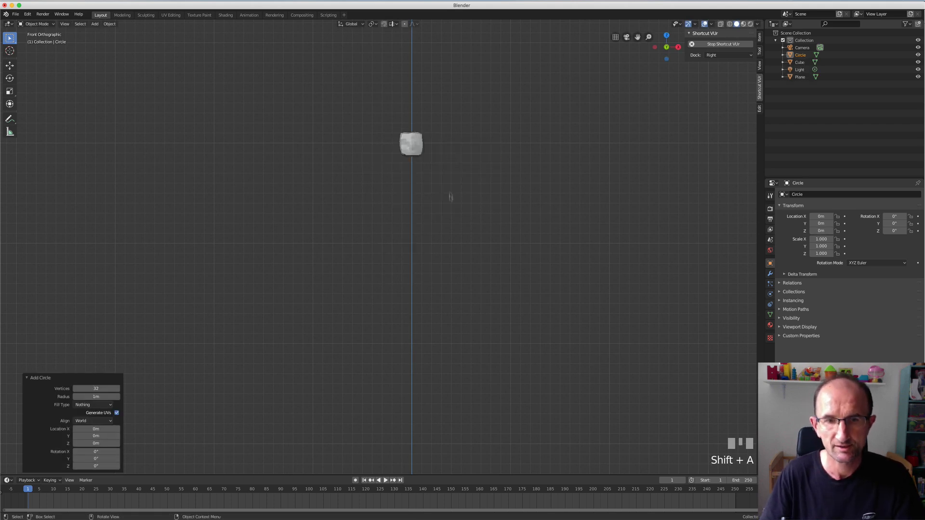
- Raise the circle about 46.2 m along the Z axis and scale it up by about 5.35
key(g)
key(z)
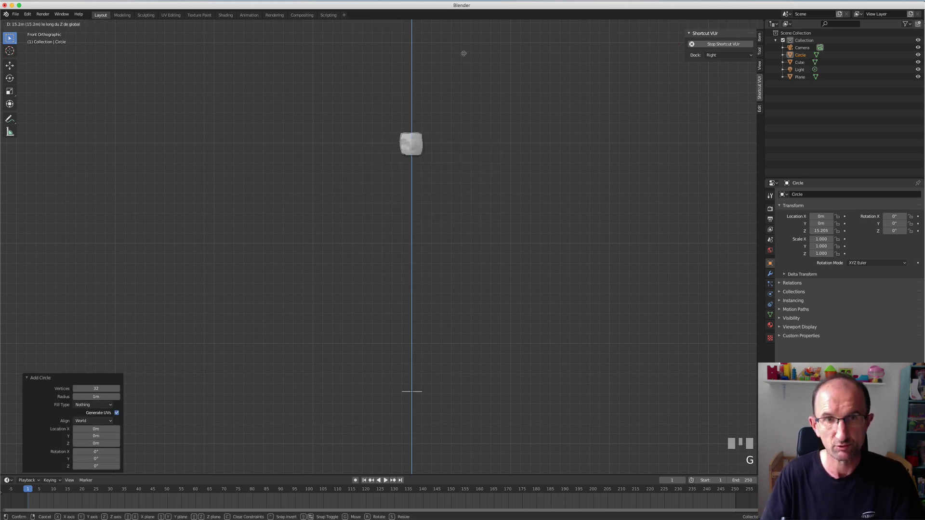
click(484, 192)
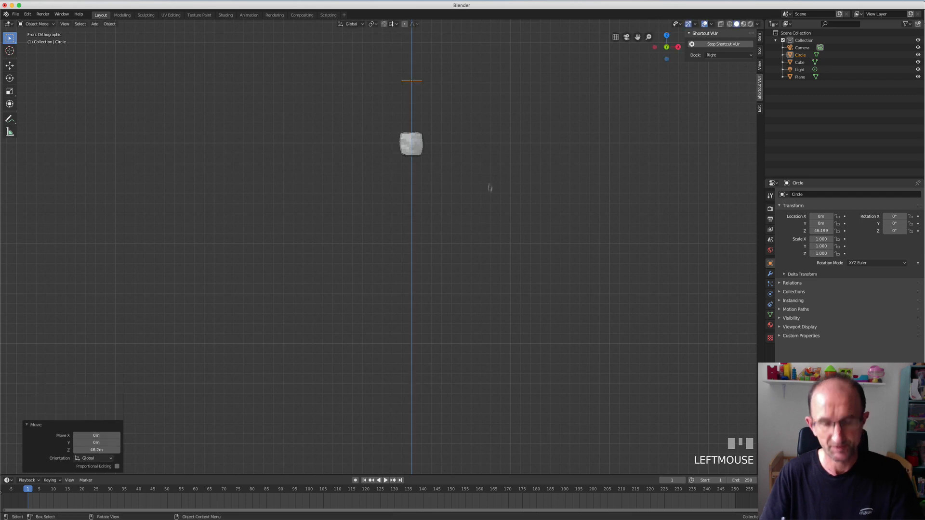
key(s)
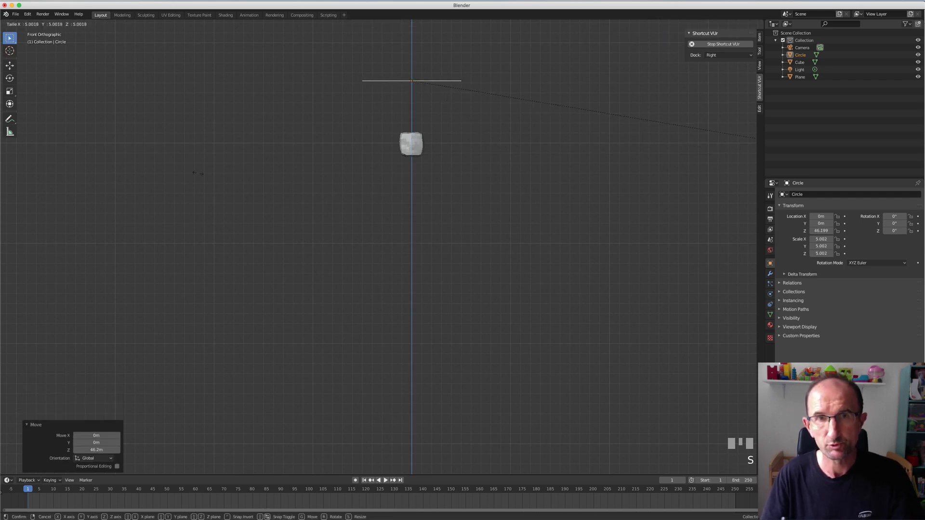
click(166, 201)
- Move the cube aside from the circle, about 16.6 m along X and 7.49 m up along Z
click(414, 146)
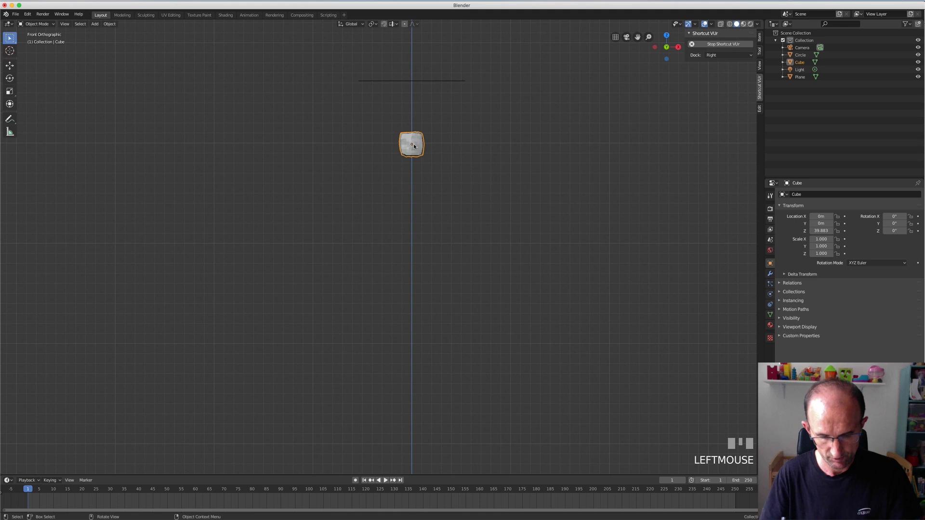
key(g)
click(581, 69)
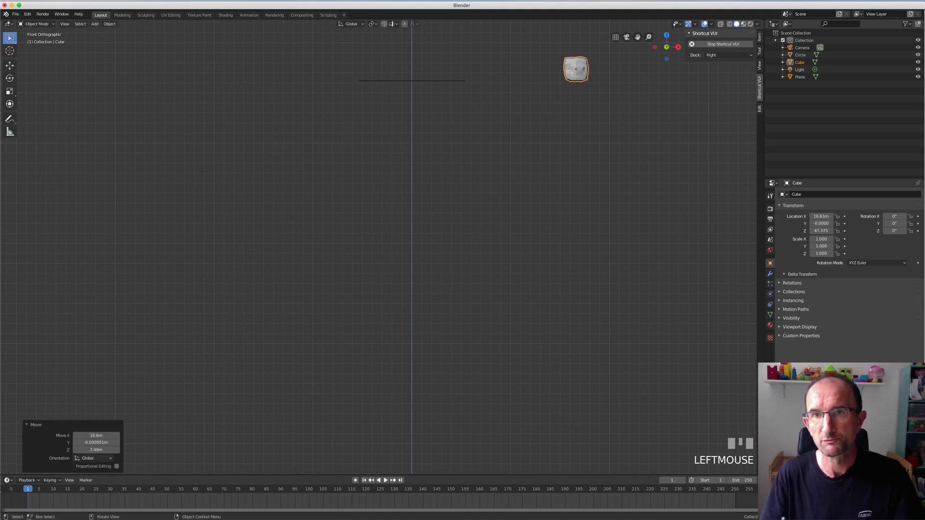
- Enlarge the timeline area and add a particle system to the circle
click(434, 82)
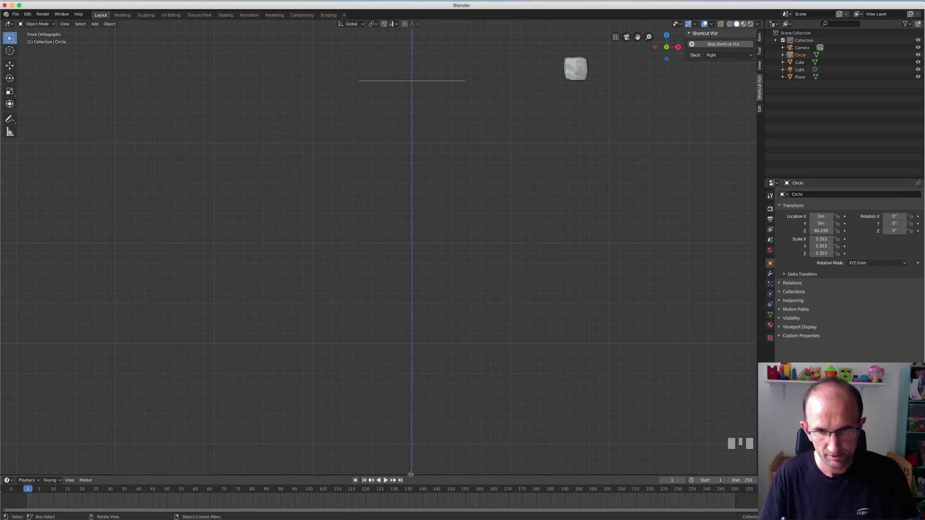
drag(412, 476, 416, 397)
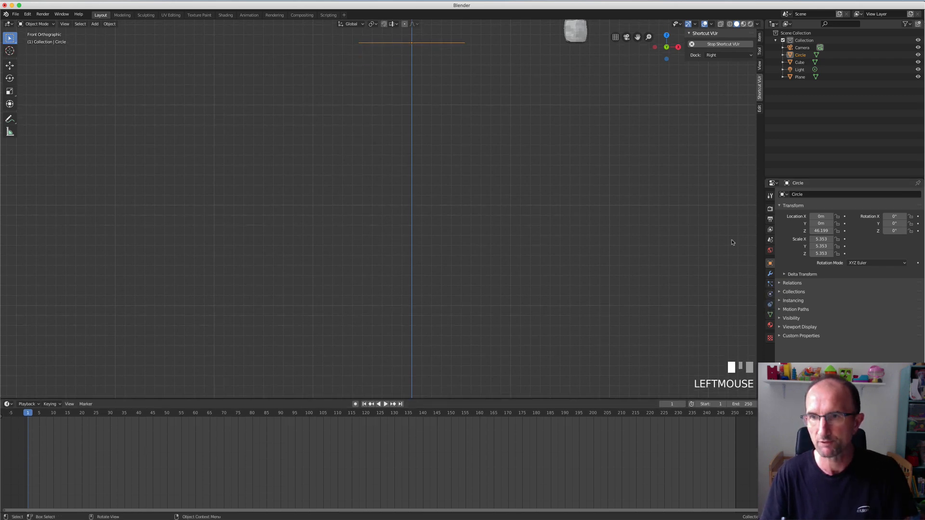
click(771, 285)
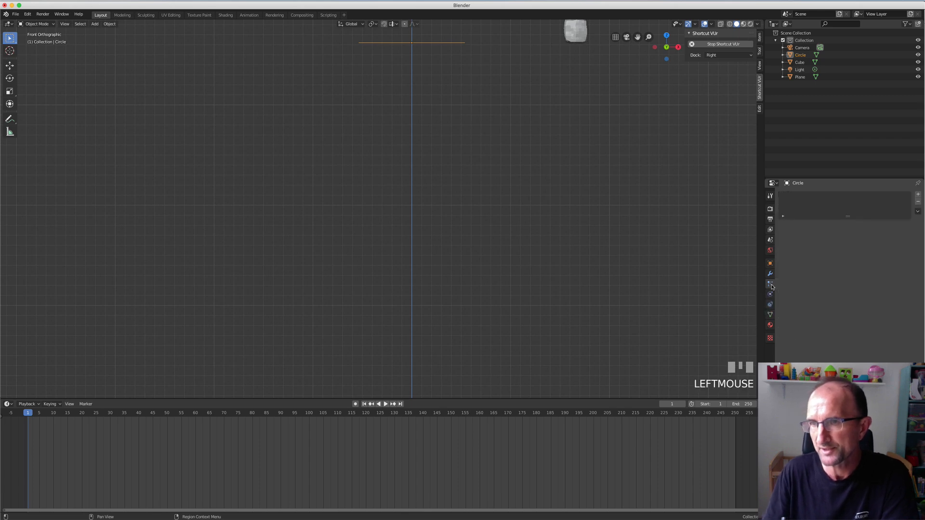
click(918, 194)
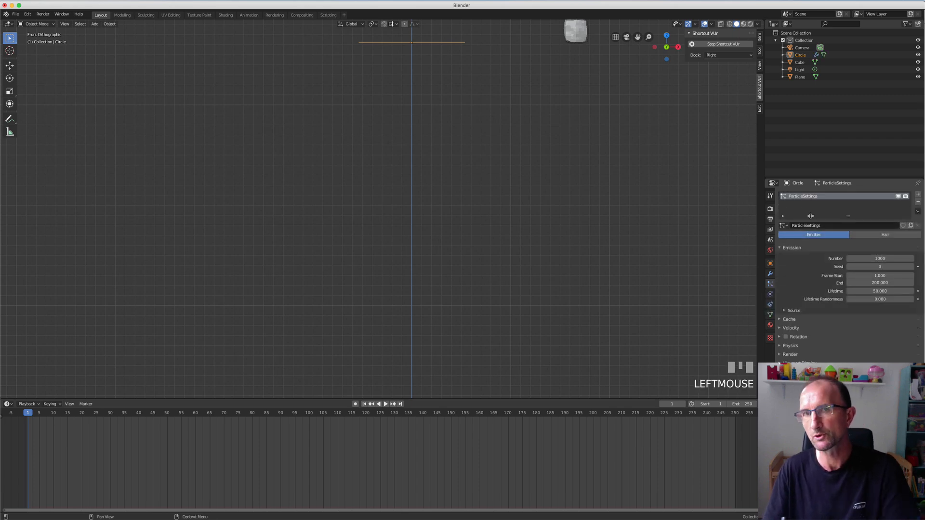
- Switch the particle type to Hair and back to Emitter, and play the animation to preview the emission
click(872, 238)
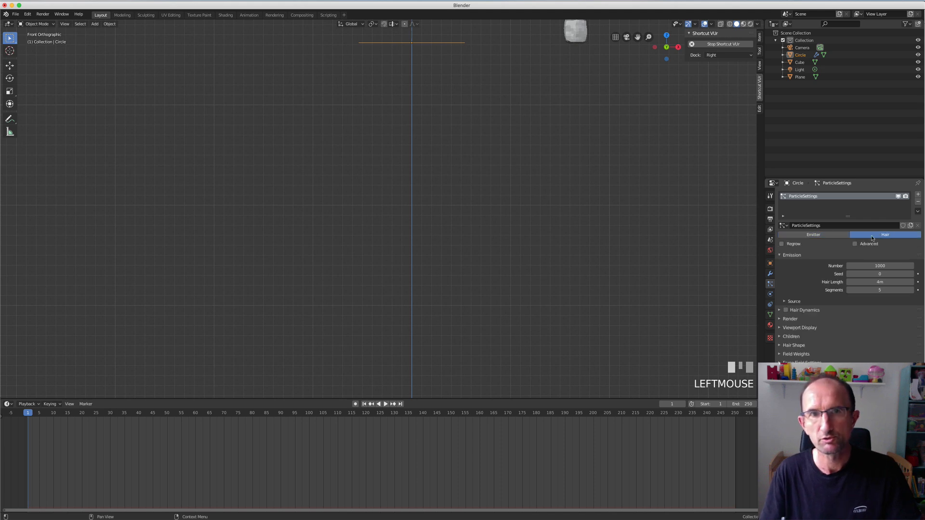
click(814, 235)
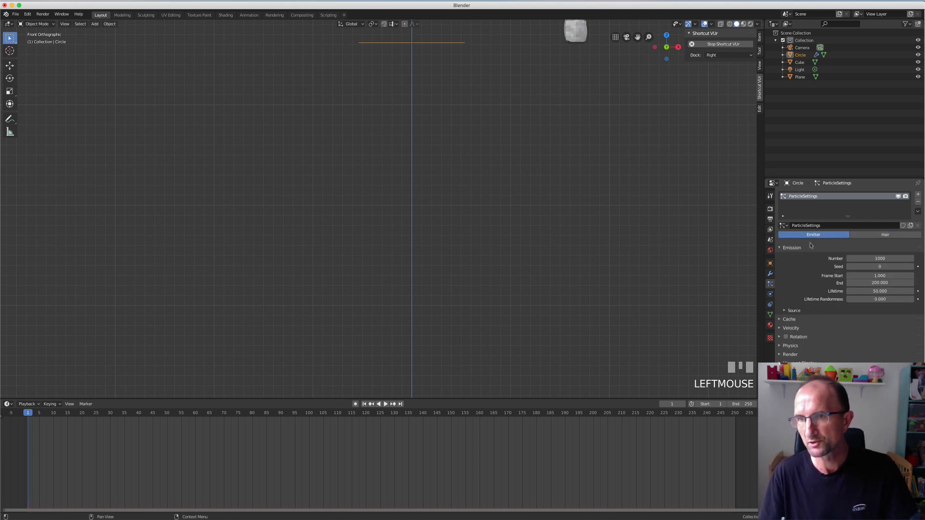
click(386, 405)
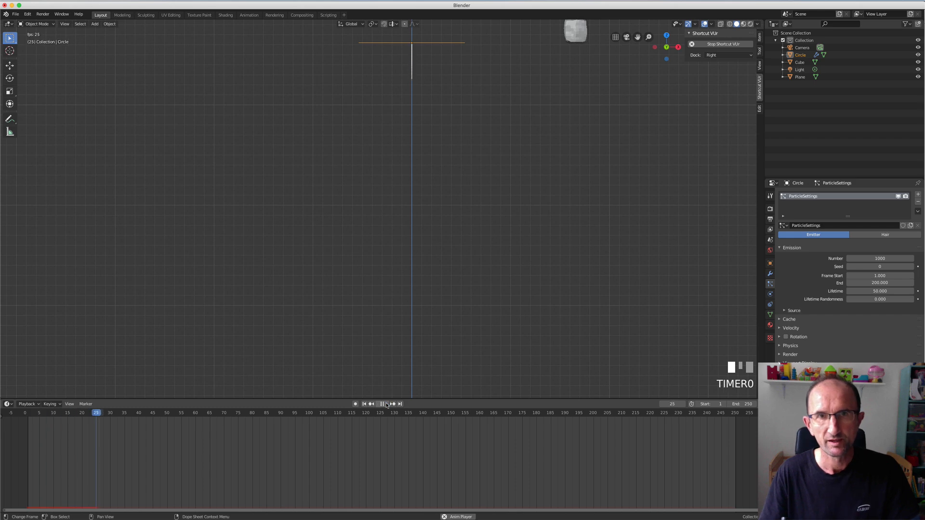
- Stop the animation and look closely at where the circle emits its particles
click(386, 405)
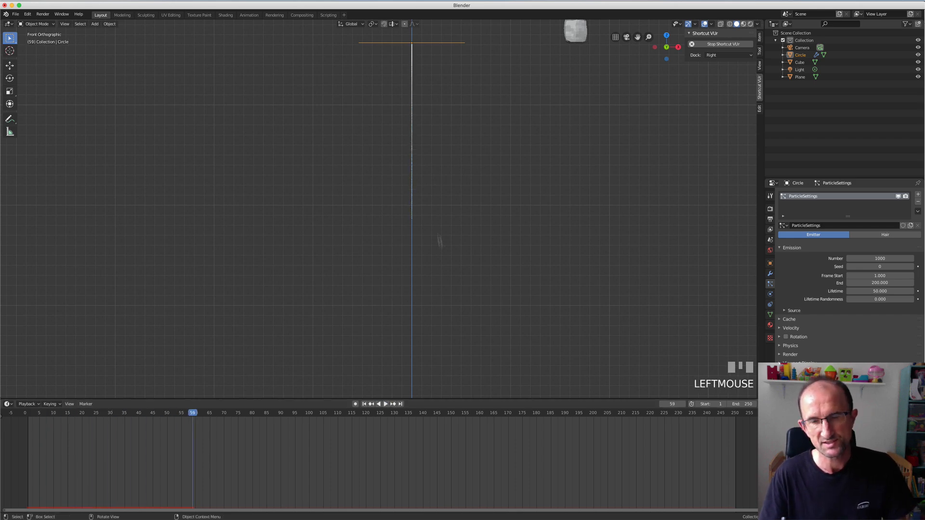
middle_drag(433, 175, 453, 200)
scroll(451, 188, up, 4)
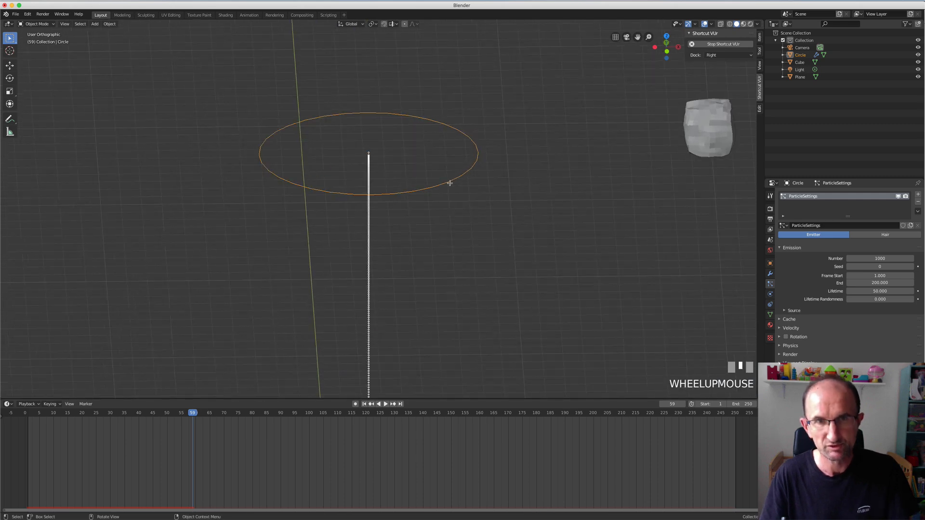
- Extrude the circle's outline inward in Edit Mode, scaling the new edge loop to about 0.899
key(Tab)
key(Tab)
click(444, 185)
key(Tab)
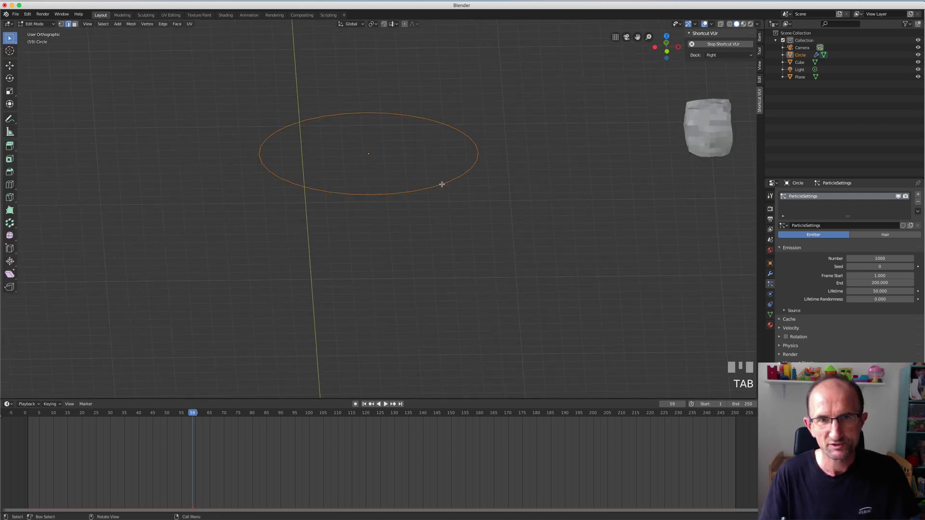
key(Tab)
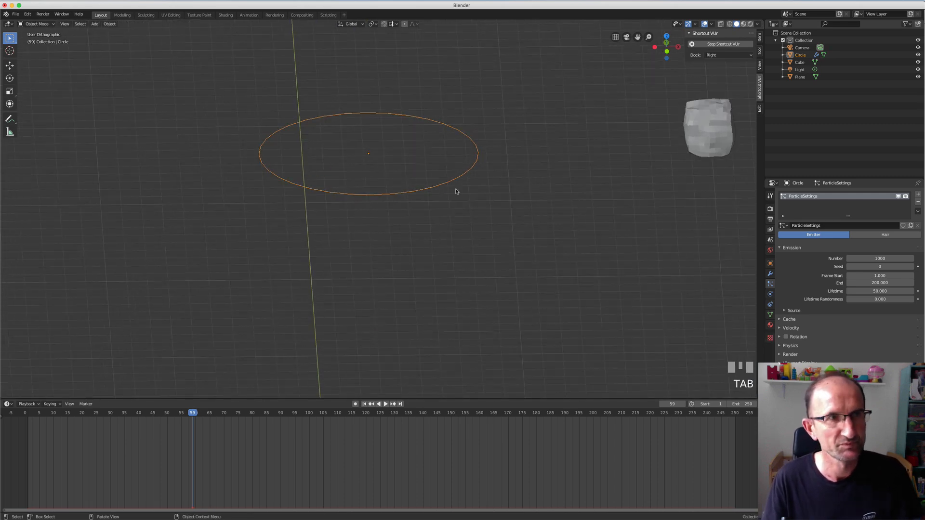
key(Tab)
key(e)
key(s)
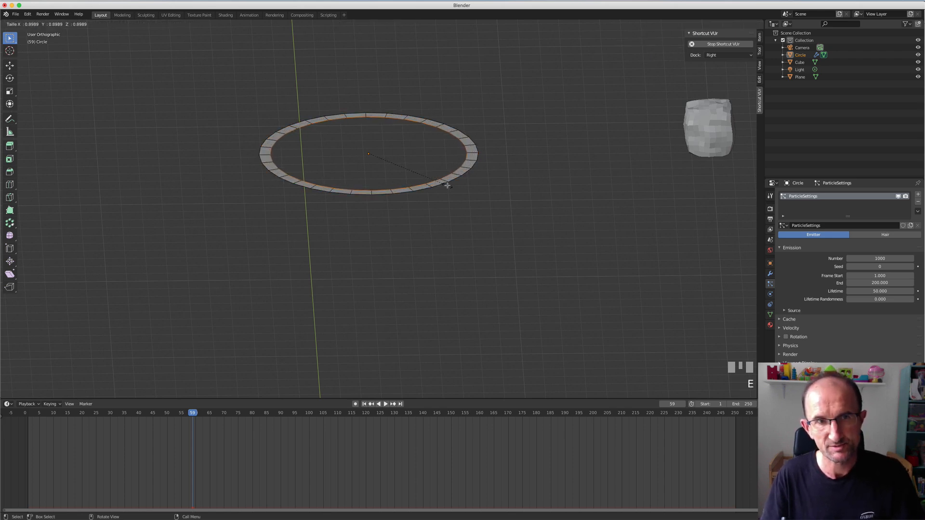
click(447, 186)
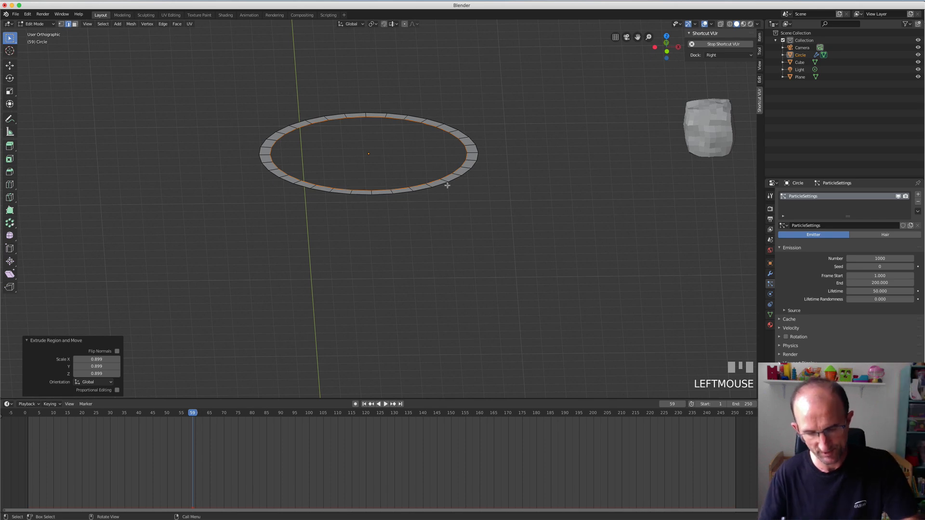
- Extrude the inner edge loop inward four more times, fill the remaining centre with a face, and return to Object Mode
key(e)
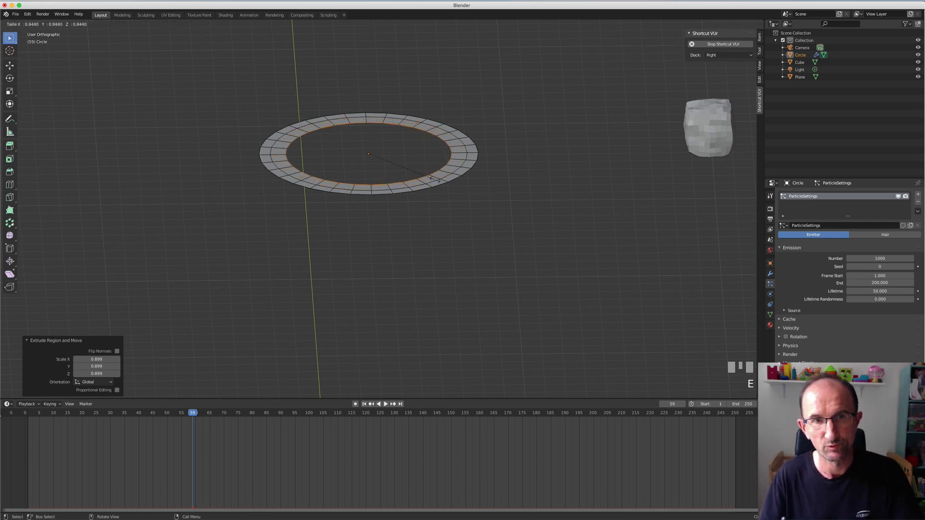
click(433, 180)
key(e)
click(417, 170)
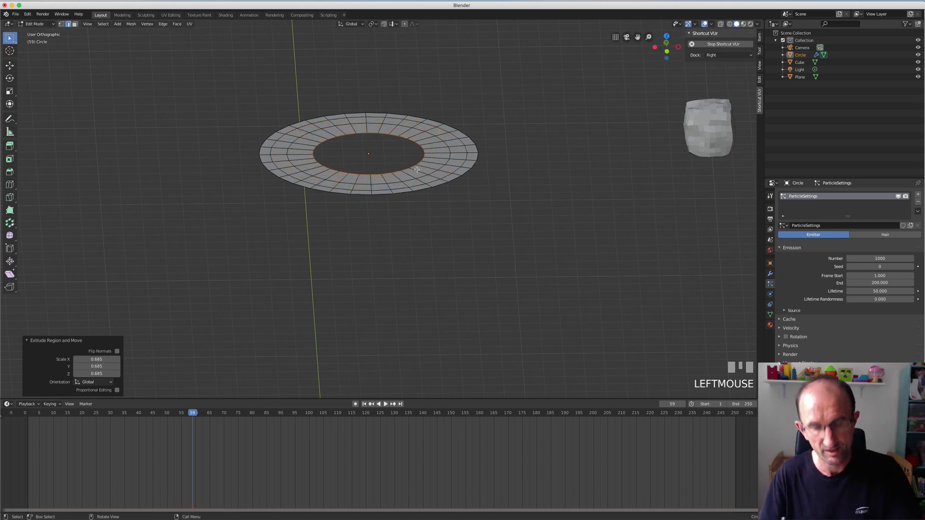
key(e)
click(403, 162)
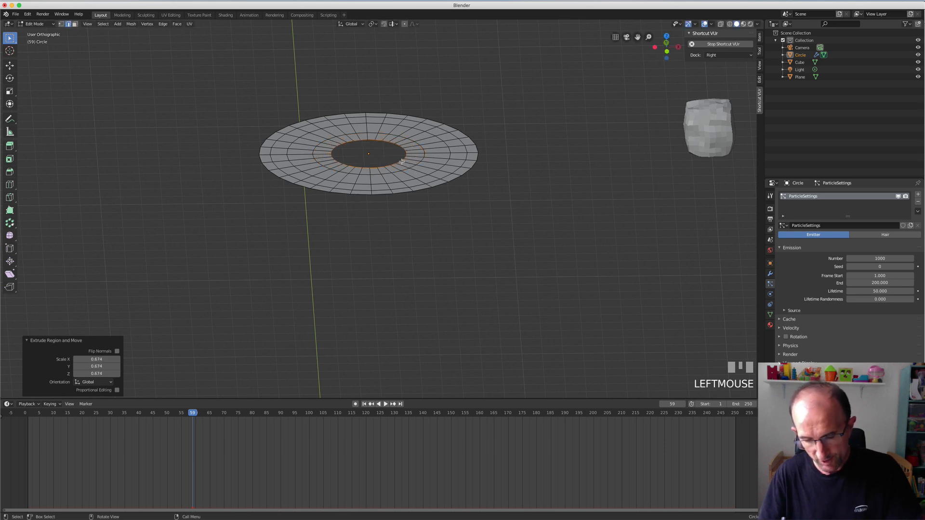
key(e)
click(390, 154)
key(f)
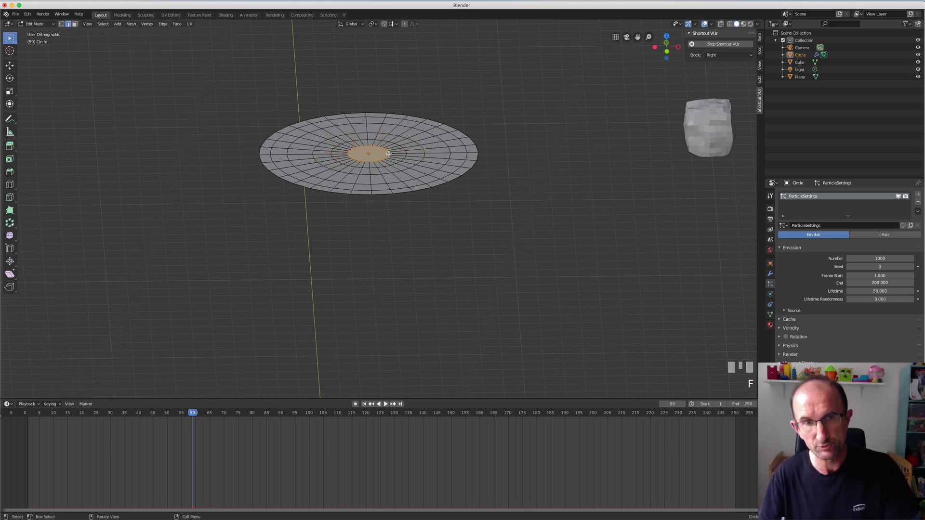
key(Tab)
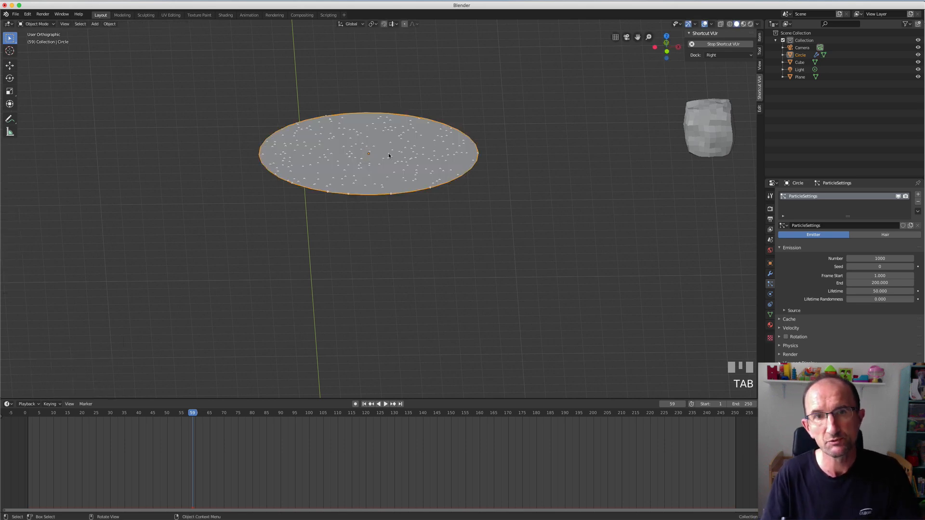
- Replay the particle animation from the first frame in front view and pause it while the particles are falling
key(KP_1)
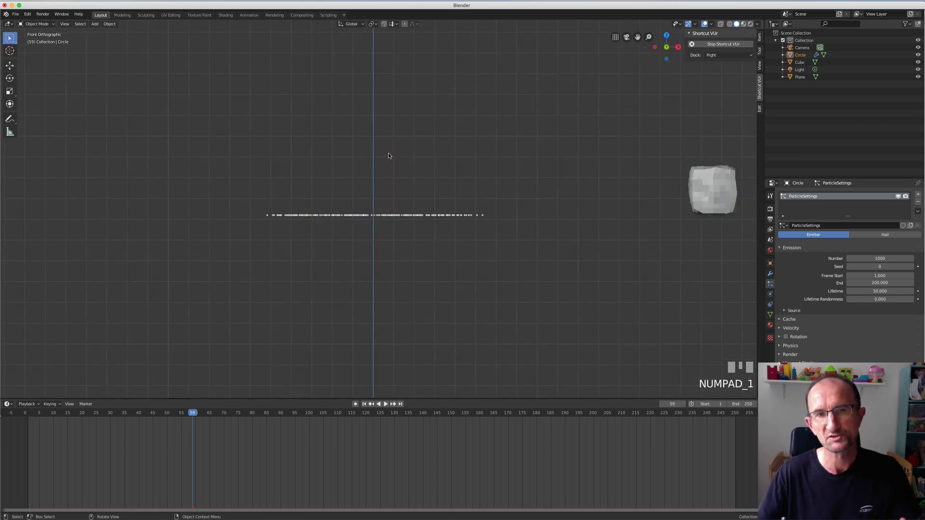
scroll(389, 156, down, 2)
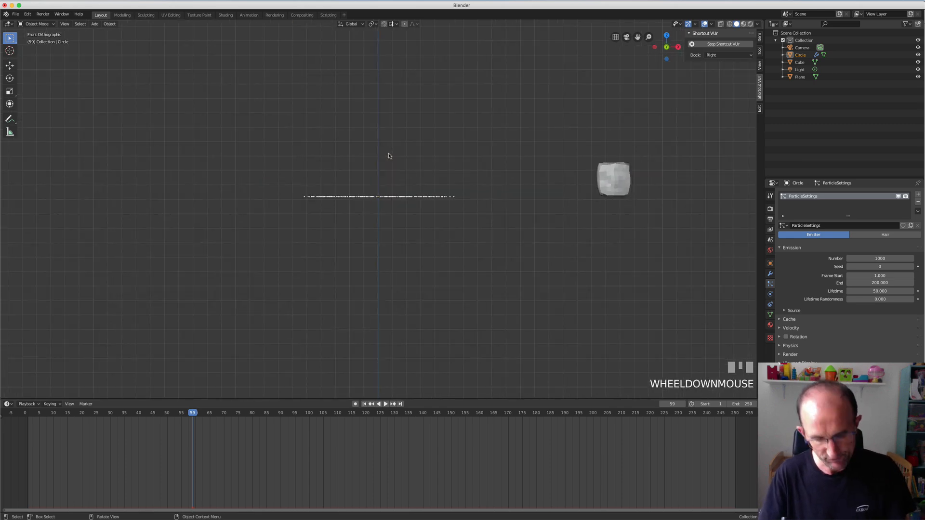
shift+middle_drag(420, 192, 438, 97)
shift+scroll(459, 144, up, 1)
scroll(444, 239, down, 1)
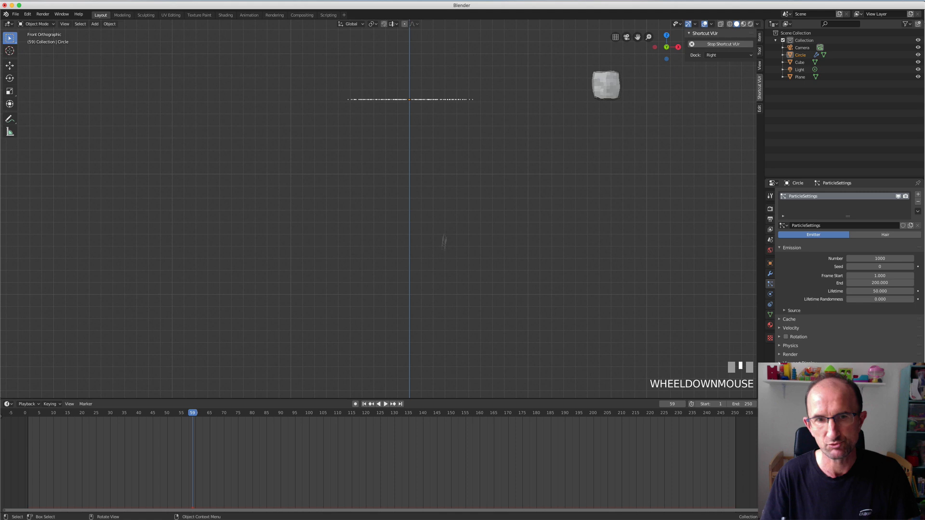
click(365, 404)
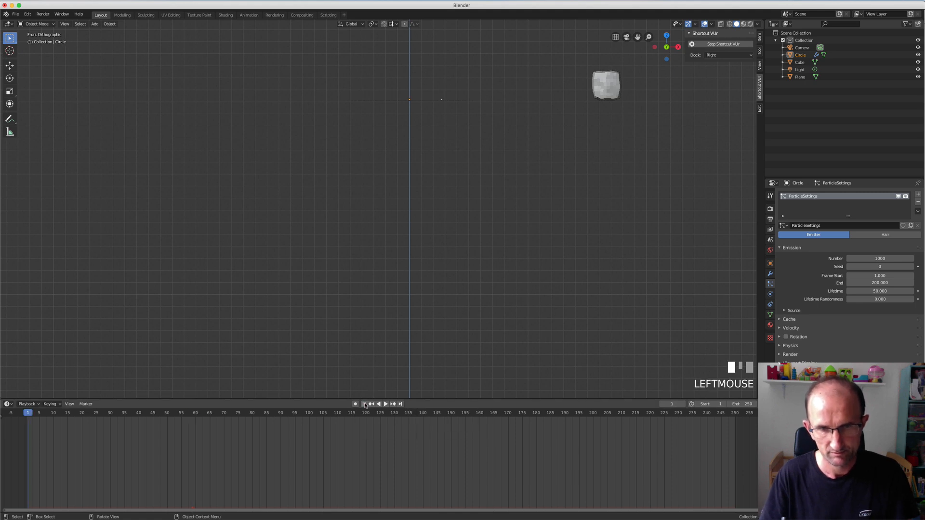
click(386, 404)
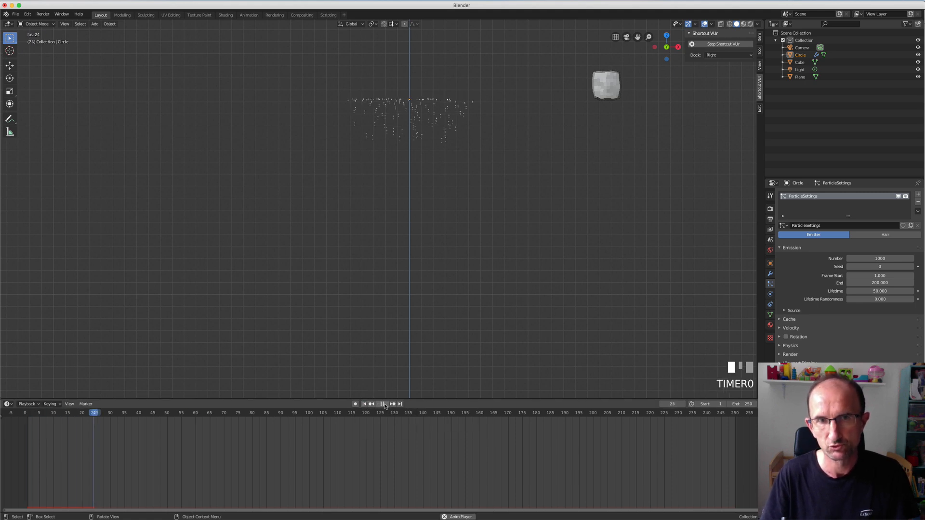
click(383, 404)
- Examine the individual particles up close and the overall shape of the stream below the disc
scroll(458, 200, up, 5)
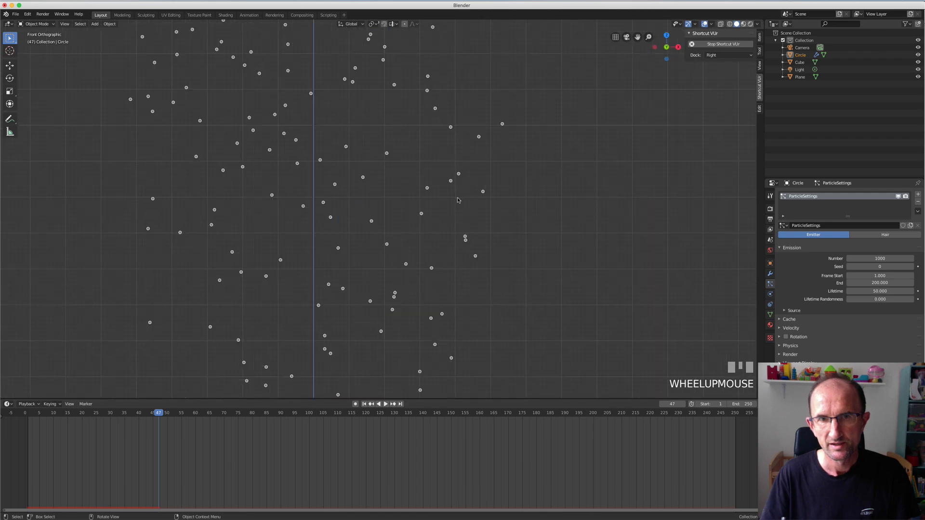
scroll(437, 174, up, 8)
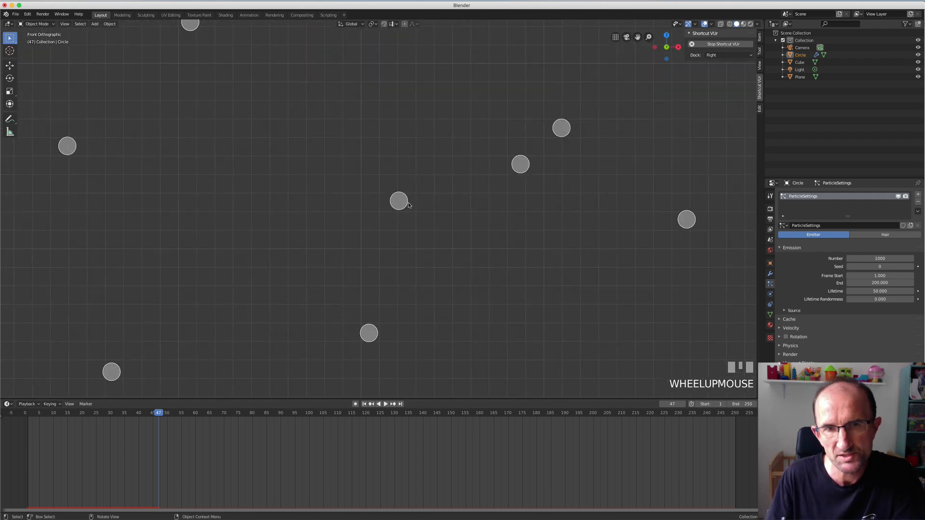
scroll(405, 202, down, 10)
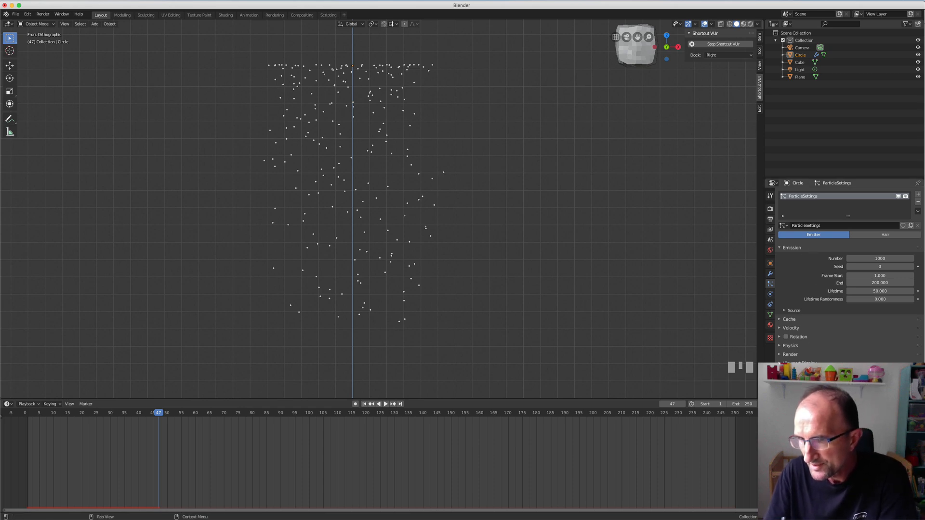
scroll(510, 180, down, 2)
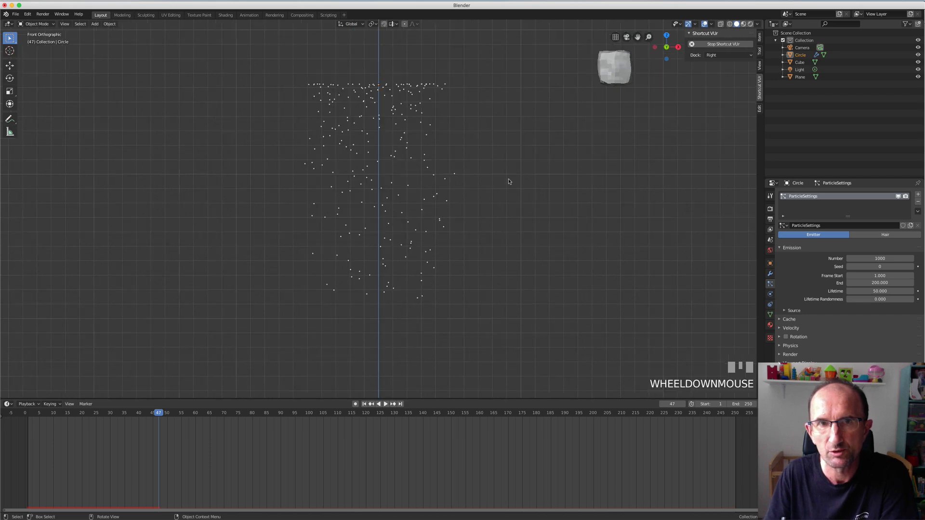
middle_drag(435, 103, 433, 98)
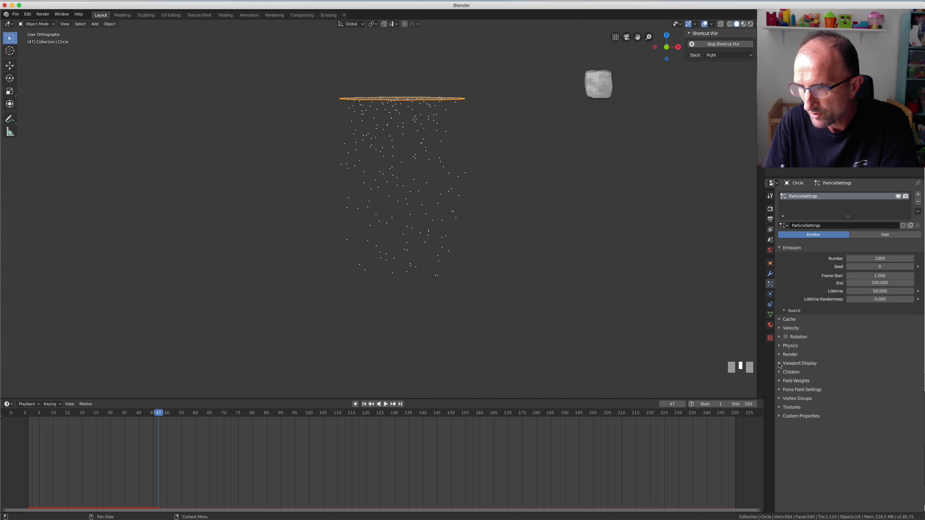
click(780, 364)
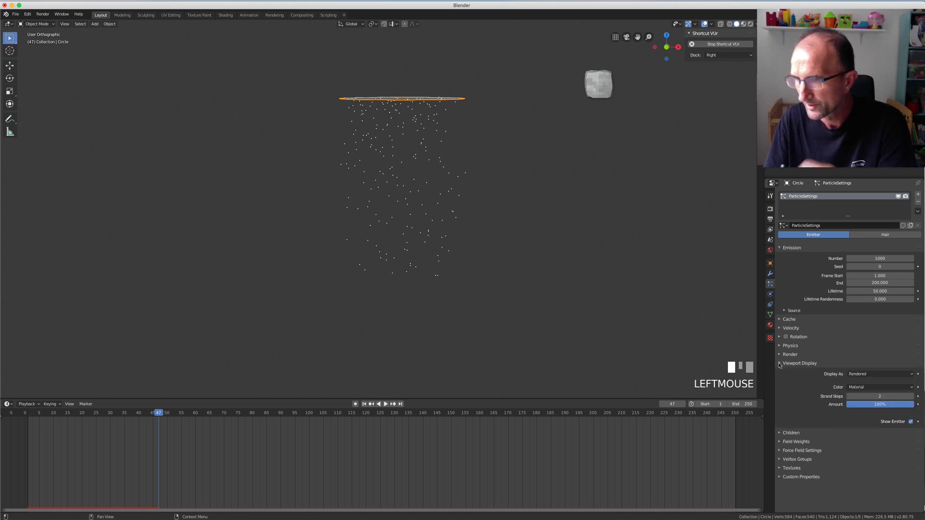
click(869, 375)
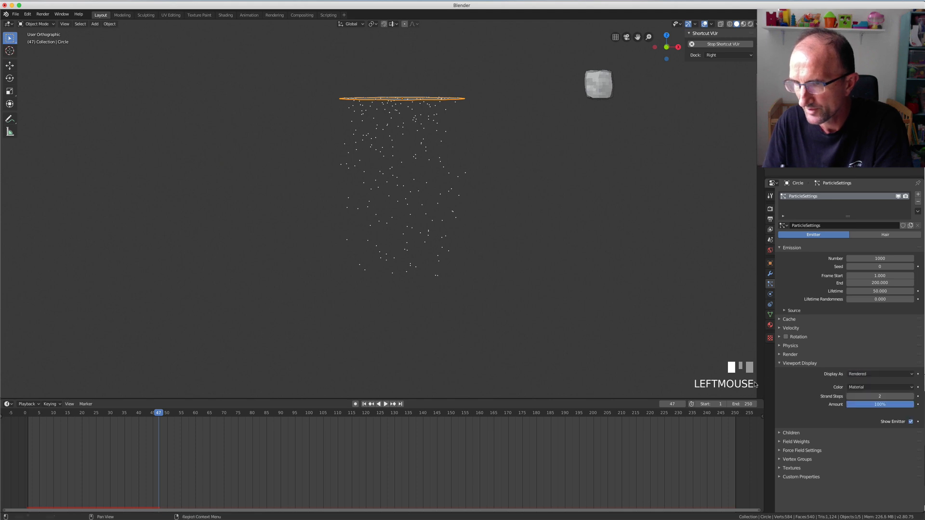
click(781, 365)
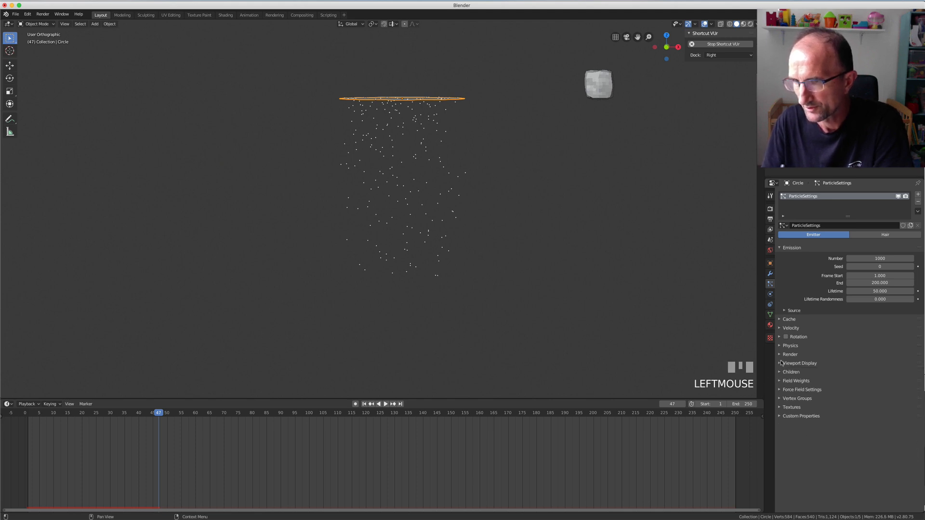
- Render the particles as Object, using the rock-shaped Cube as the instance object
click(780, 355)
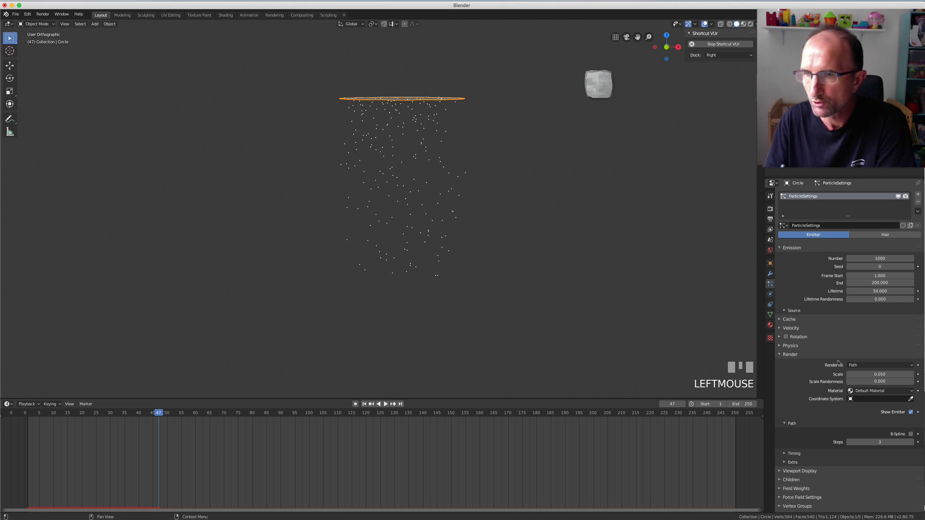
click(855, 366)
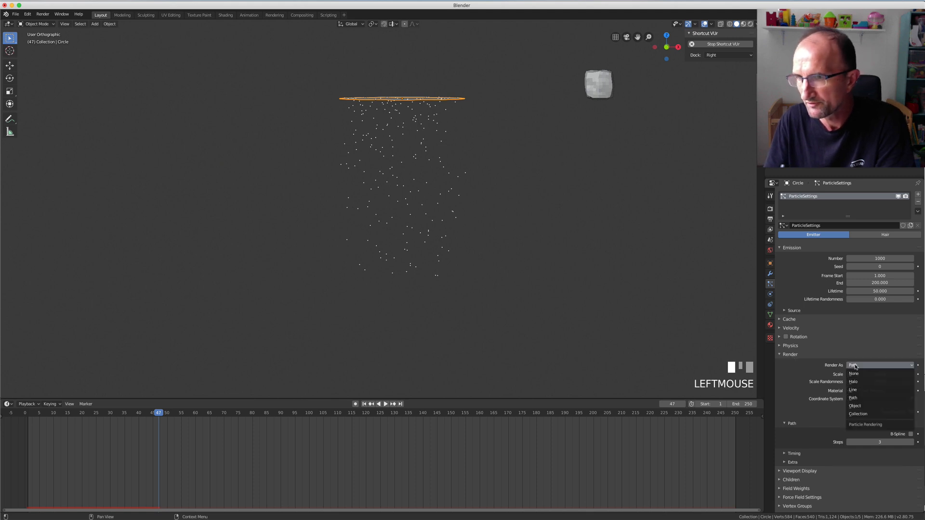
click(858, 406)
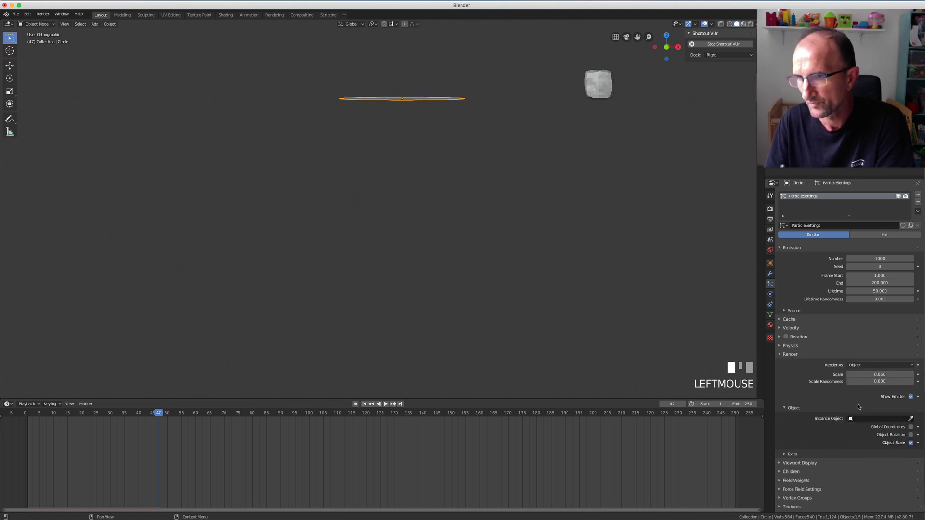
click(911, 419)
click(605, 92)
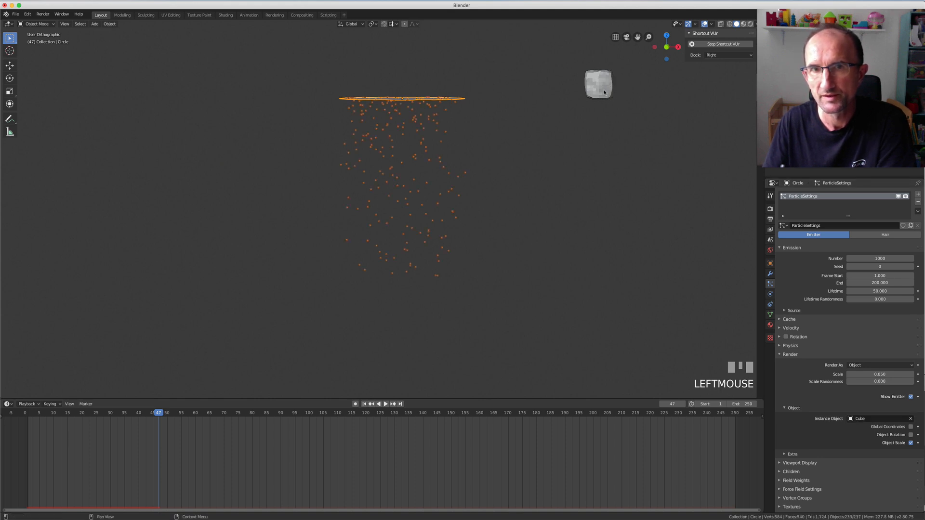
- Inspect the rock instances up close, and view the falling rocks together with the disc and ground plane
scroll(415, 198, up, 10)
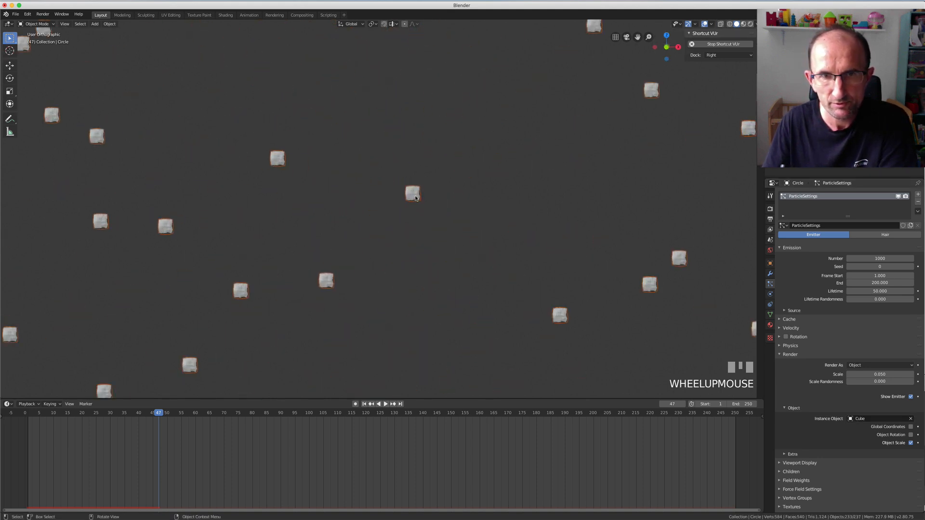
scroll(415, 198, up, 6)
scroll(412, 195, down, 8)
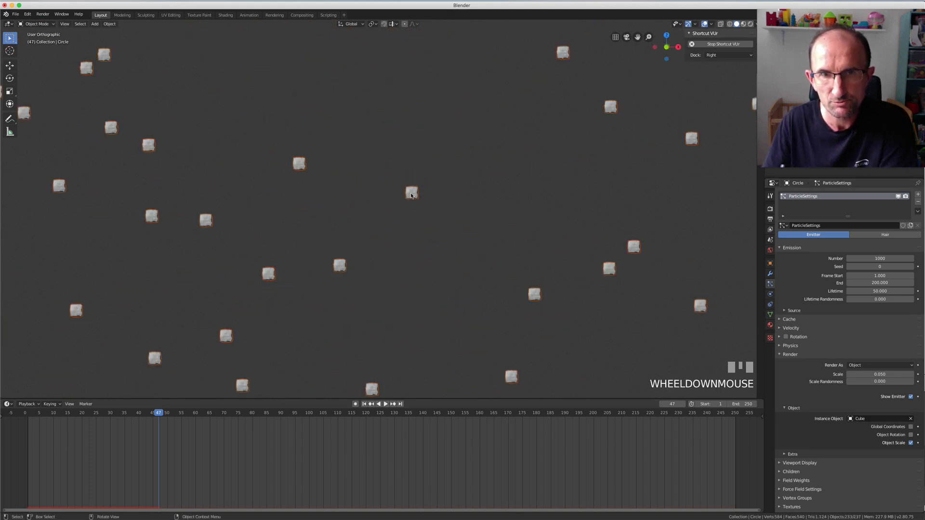
scroll(411, 195, down, 8)
middle_drag(410, 193, 417, 193)
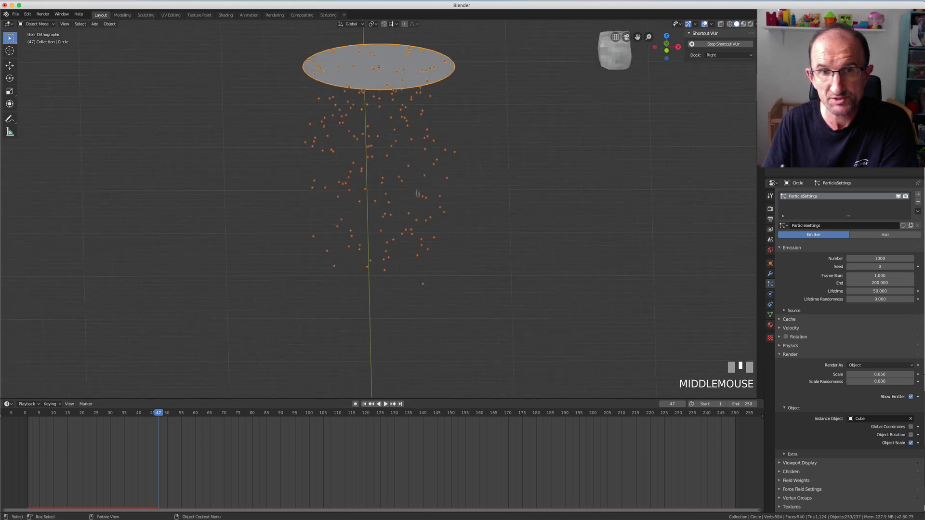
scroll(418, 198, down, 4)
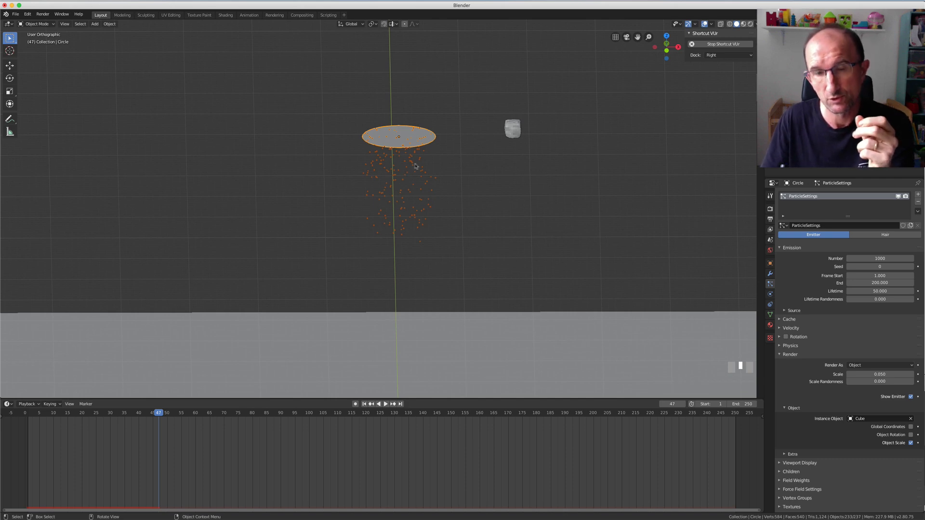
- Return the animation to the first frame and show the emitter, rock and ground in front view
click(364, 404)
key(KP_1)
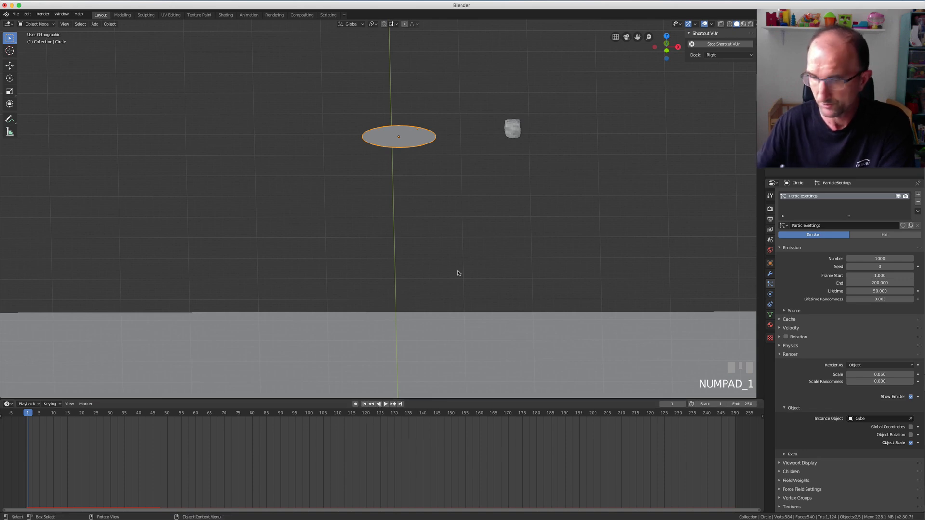
key(KP_1)
scroll(458, 274, down, 3)
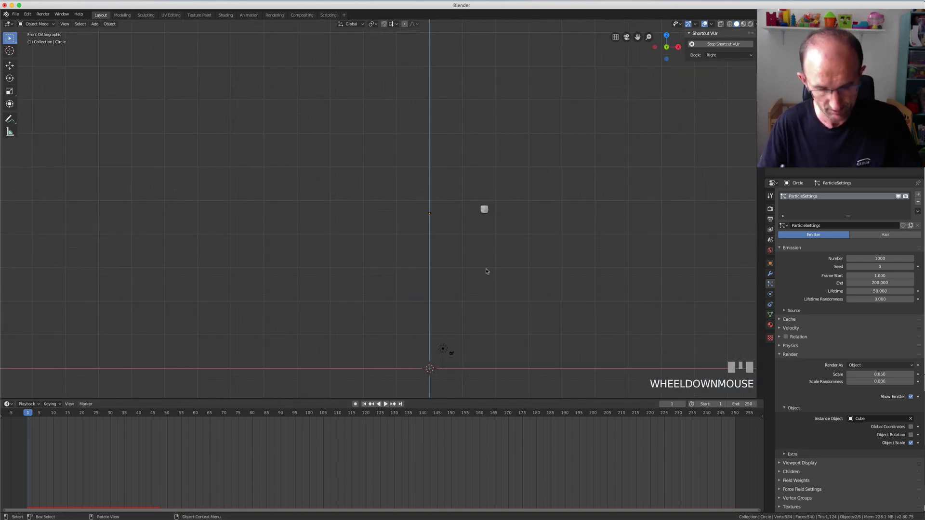
shift+middle_drag(473, 274, 431, 192)
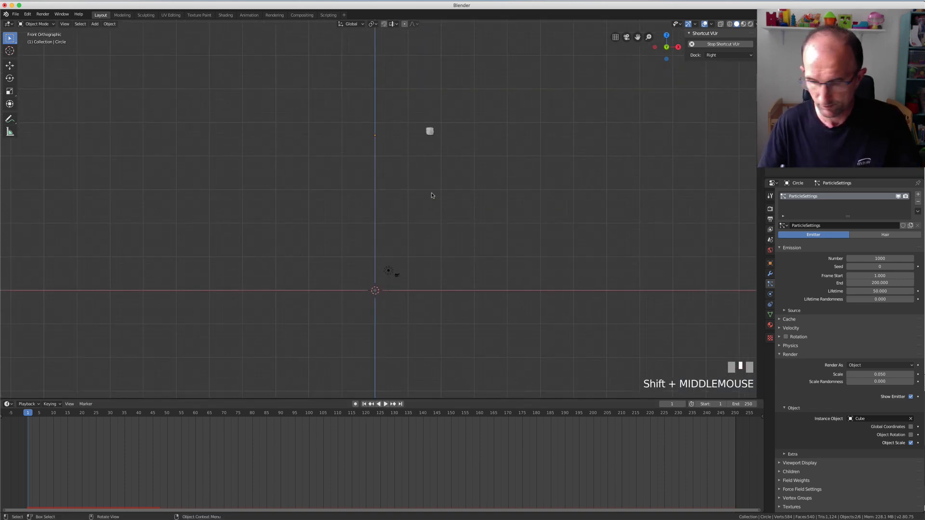
- Play the particle animation in front view and stop it at frame 108
click(384, 403)
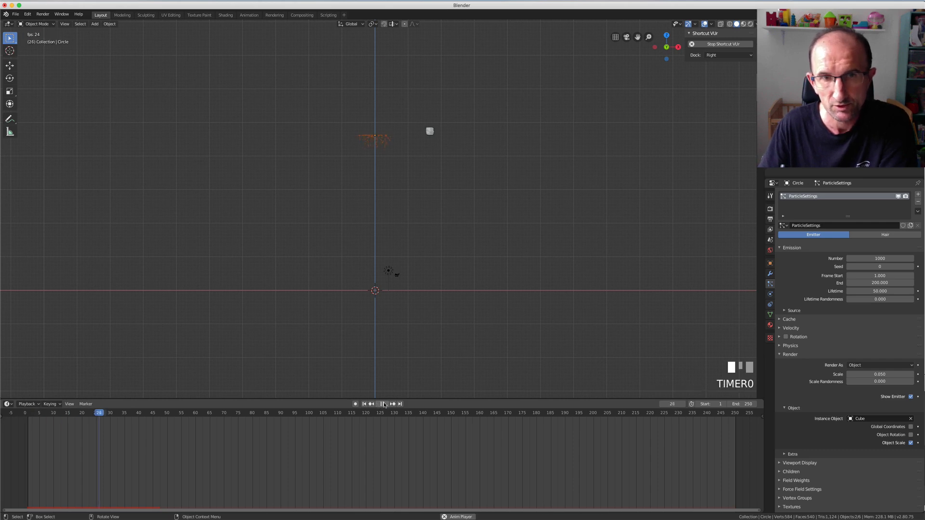
scroll(418, 225, up, 5)
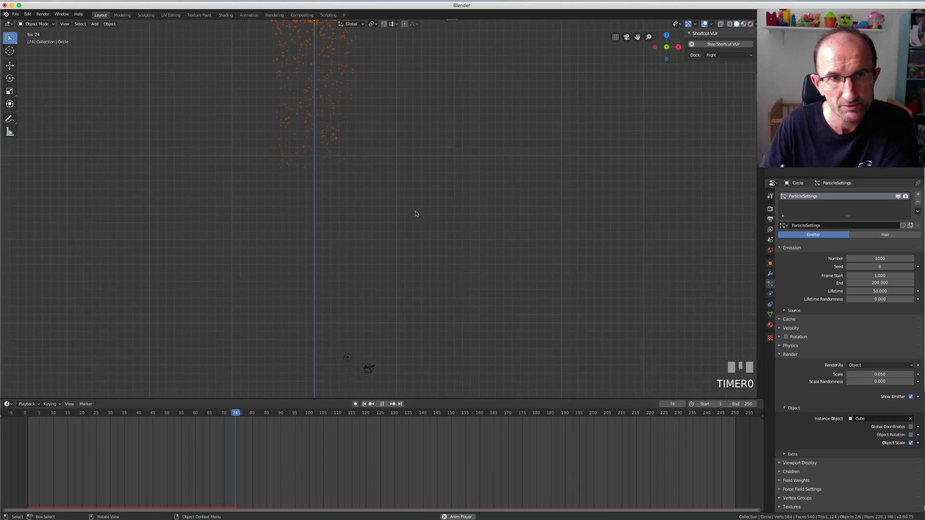
click(382, 404)
scroll(383, 236, down, 3)
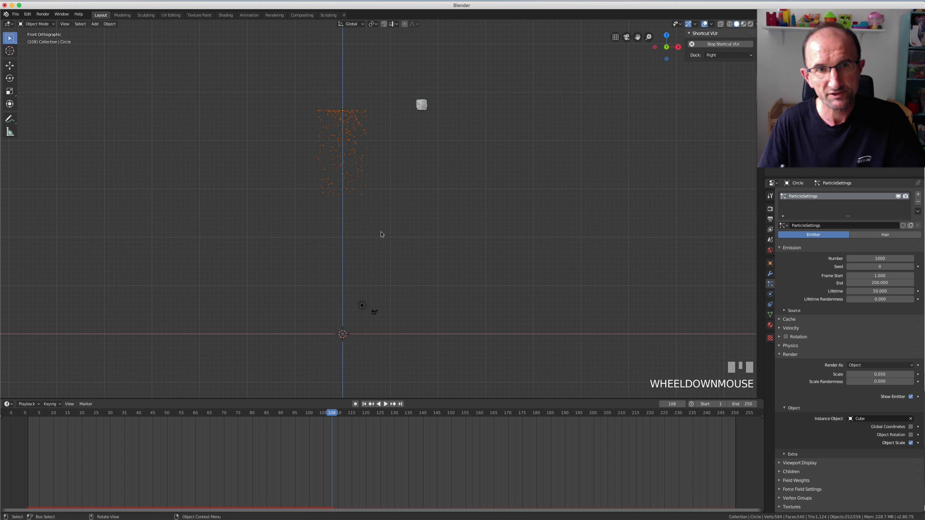
- Raise the ground plane along Z by about 31.2 m, closer to the disc emitter
shift+middle_drag(388, 206, 440, 211)
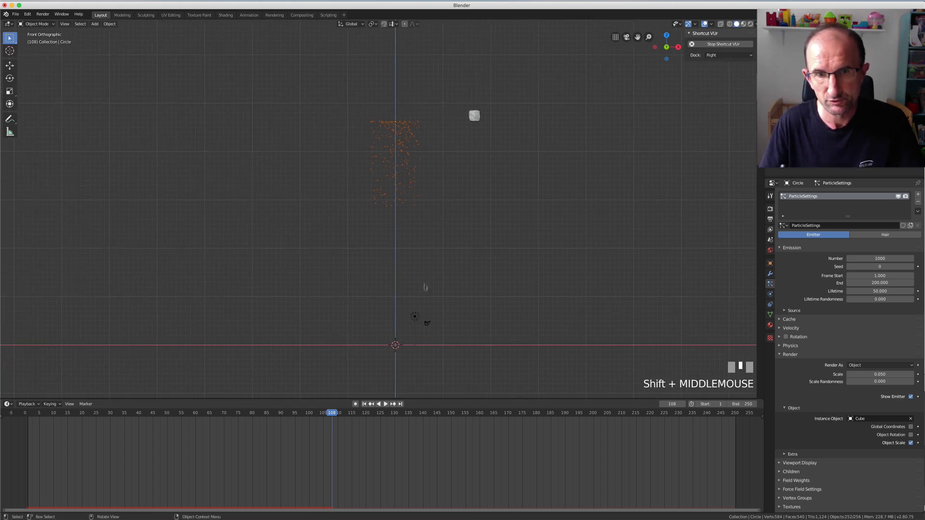
middle_drag(425, 288, 430, 273)
scroll(436, 254, down, 2)
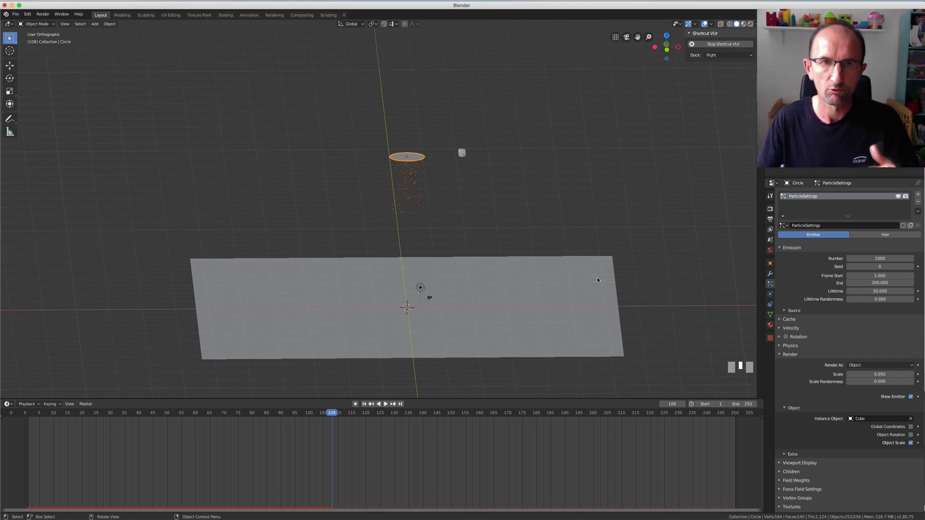
click(450, 286)
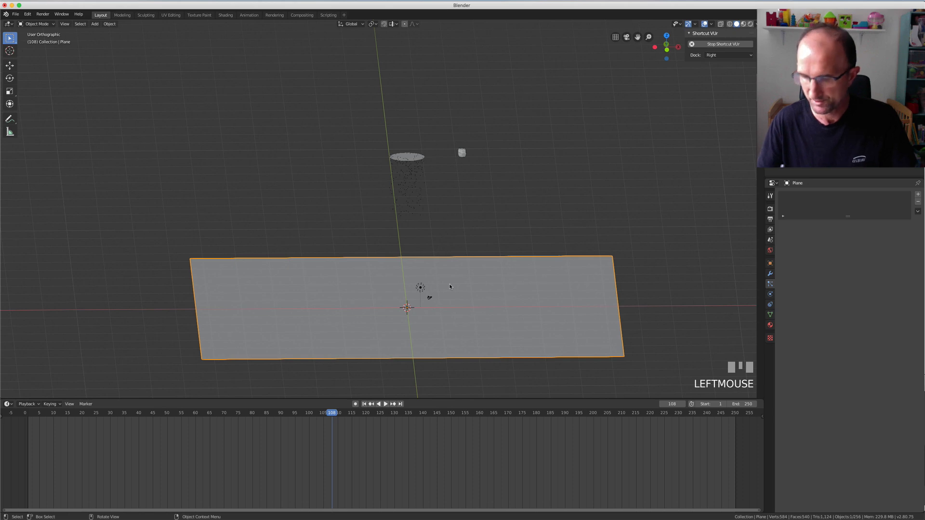
key(g)
key(z)
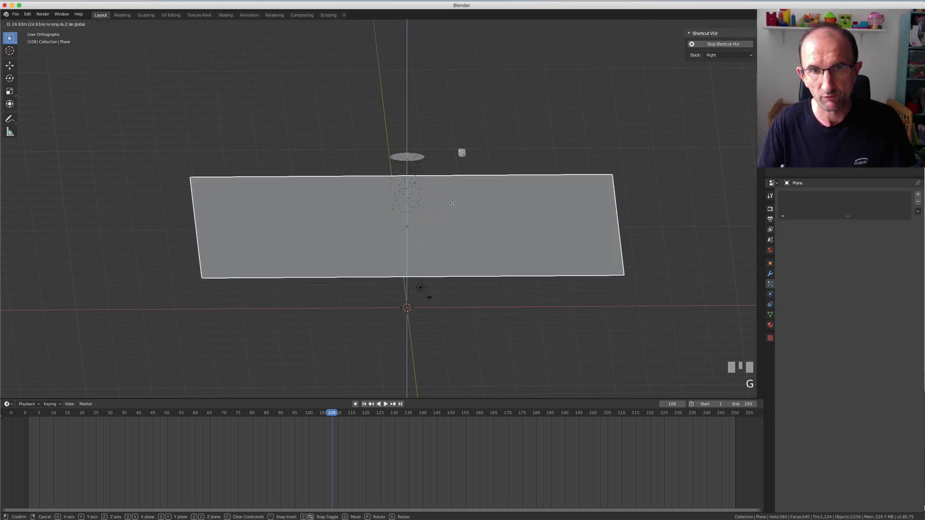
click(455, 227)
- Set the disc emitter's particle render scale to 0.180 and its scale randomness to 0.381
middle_drag(455, 227, 446, 210)
scroll(417, 174, up, 8)
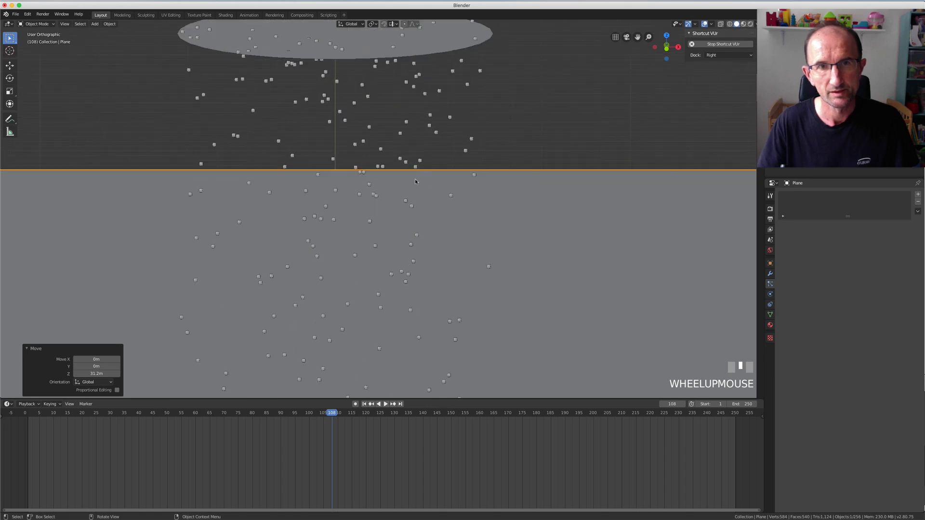
scroll(409, 199, down, 4)
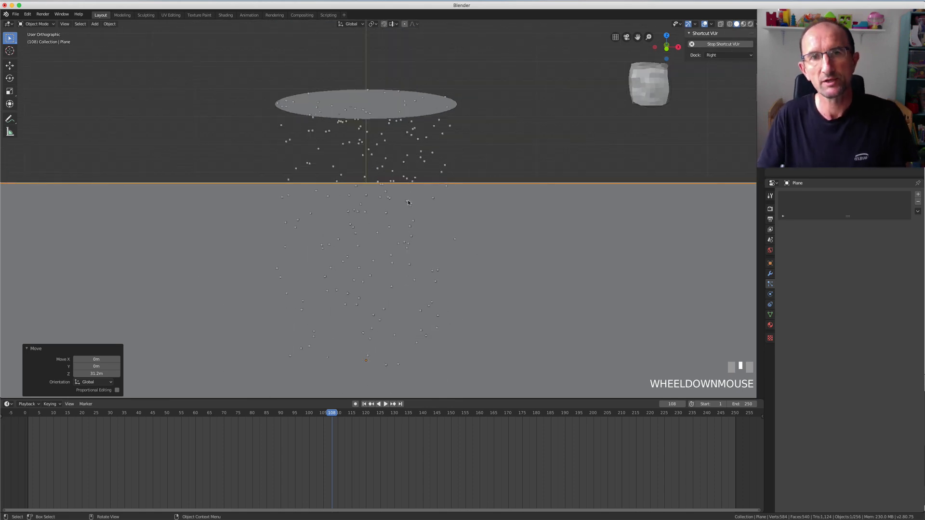
scroll(408, 195, down, 2)
scroll(407, 188, up, 4)
scroll(407, 187, down, 1)
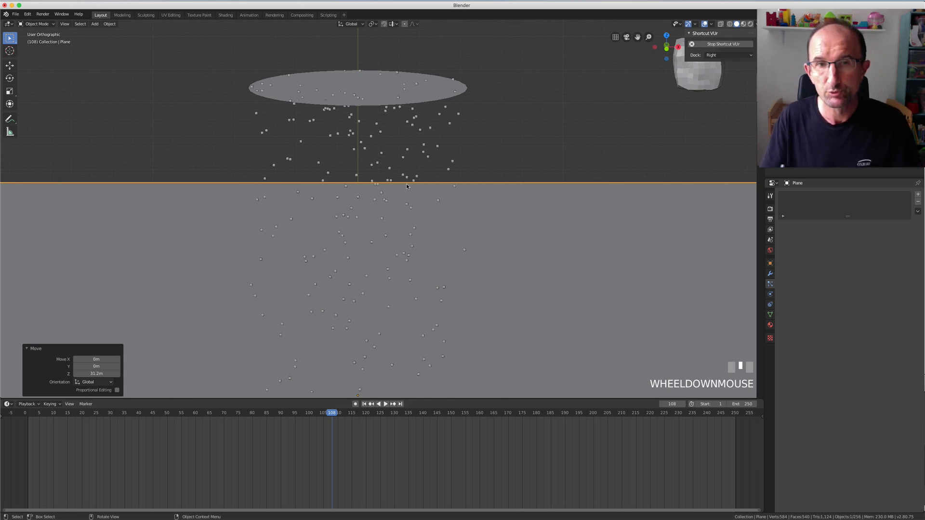
click(404, 176)
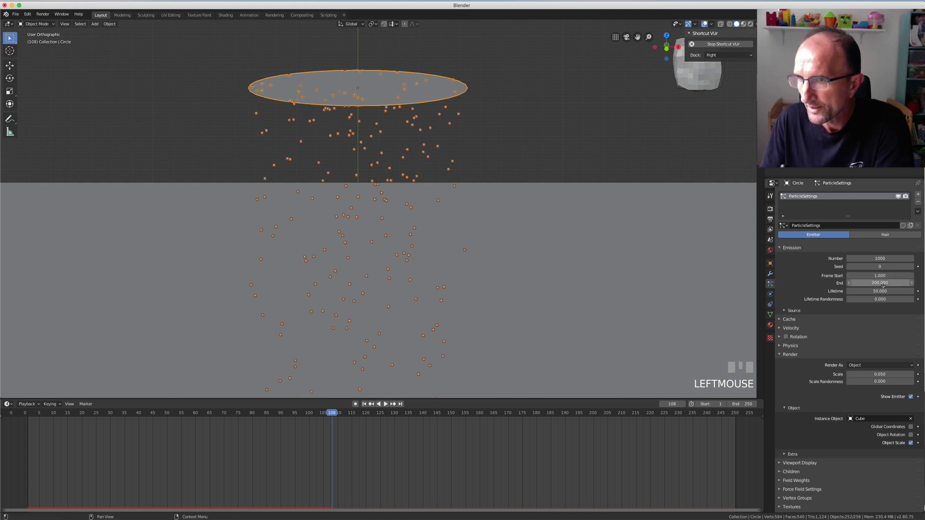
scroll(809, 351, down, 1)
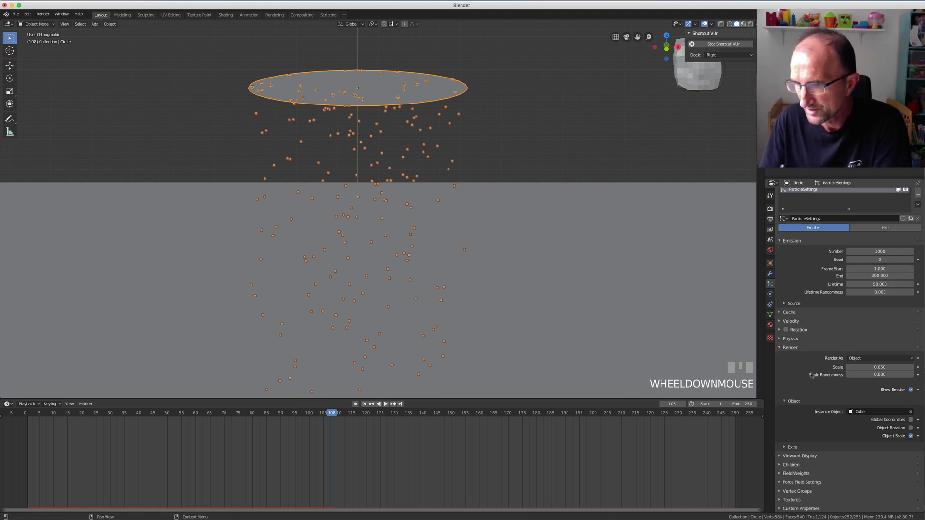
click(870, 367)
drag(870, 367, 887, 367)
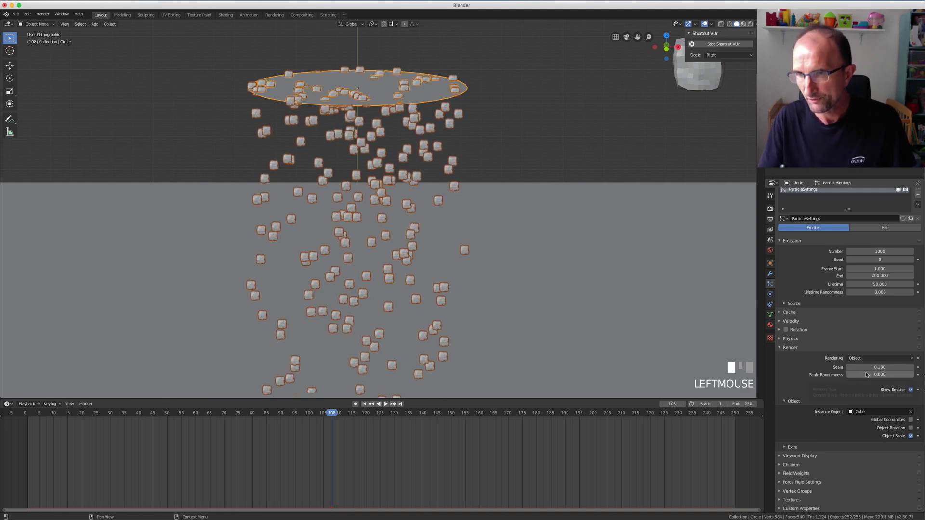
drag(863, 375, 872, 376)
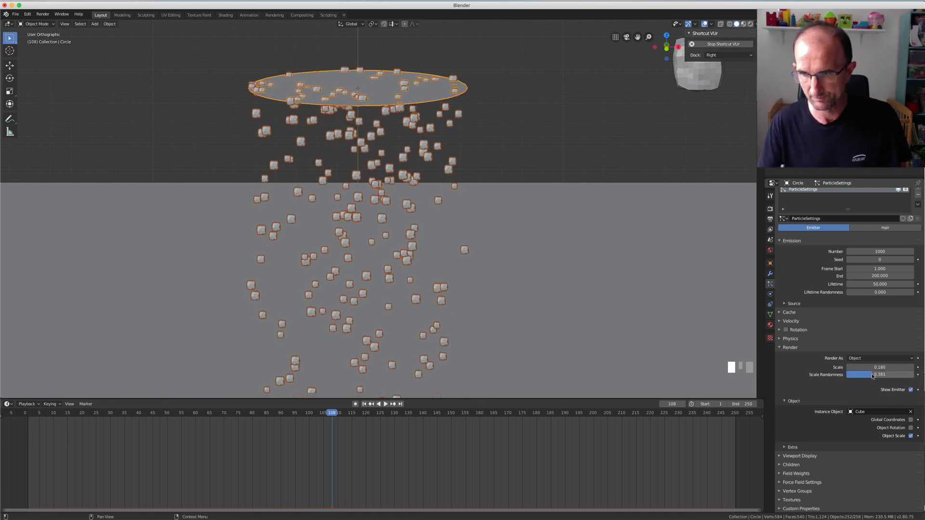
- Compare Simple and Interpolated child particles on the disc emitter, and keep Simple
scroll(821, 460, down, 1)
click(786, 465)
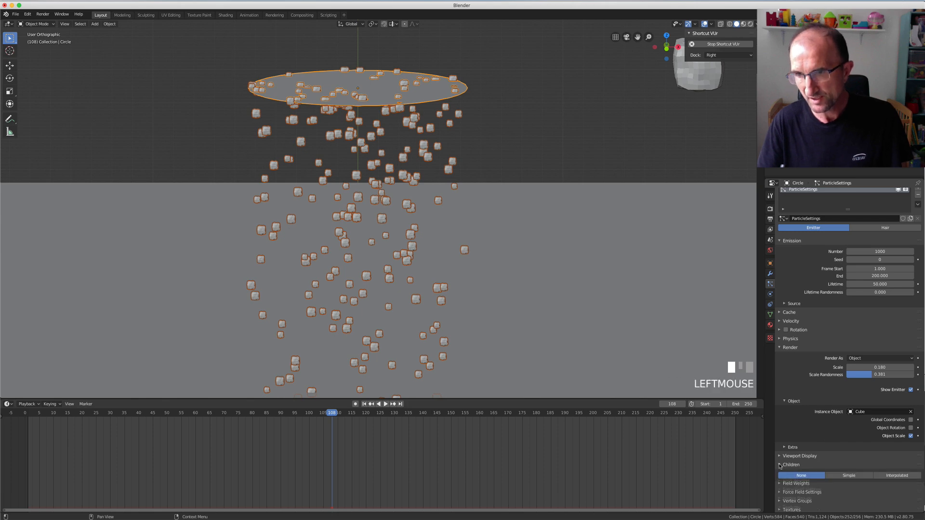
scroll(823, 441, down, 1)
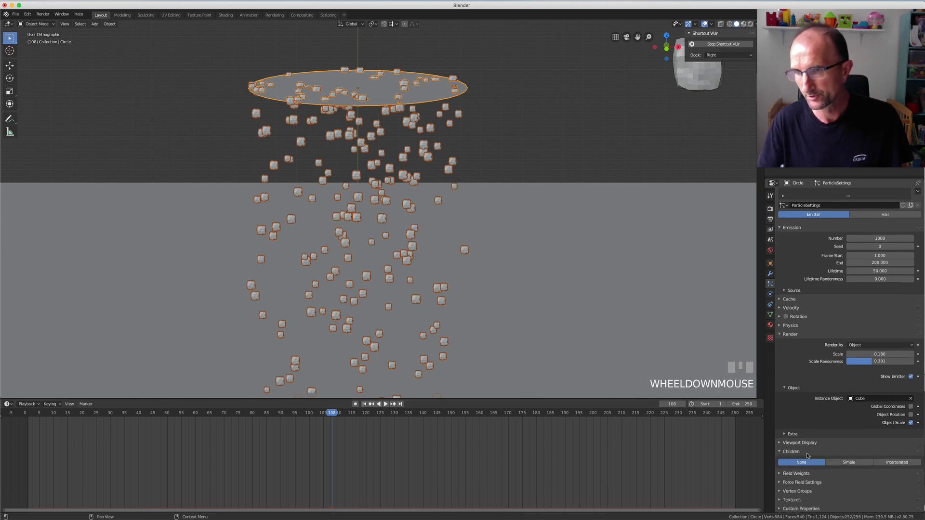
click(849, 463)
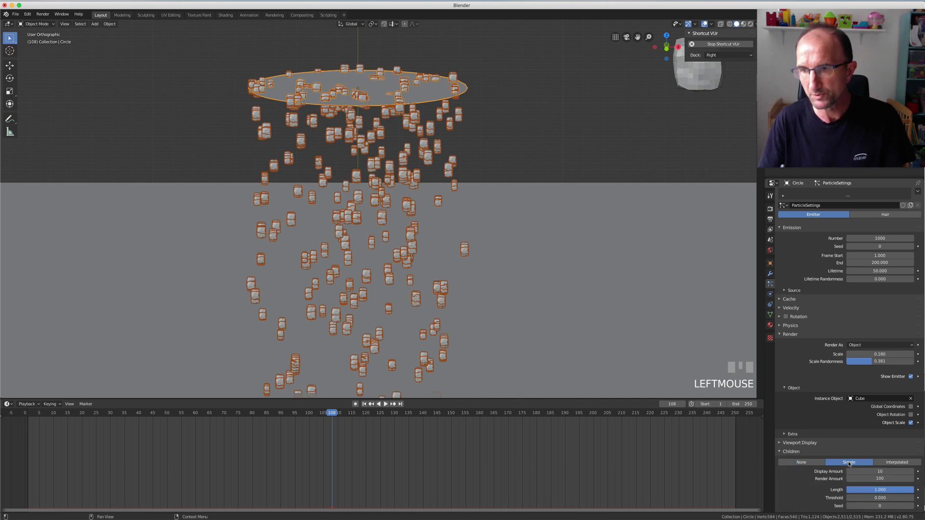
click(895, 462)
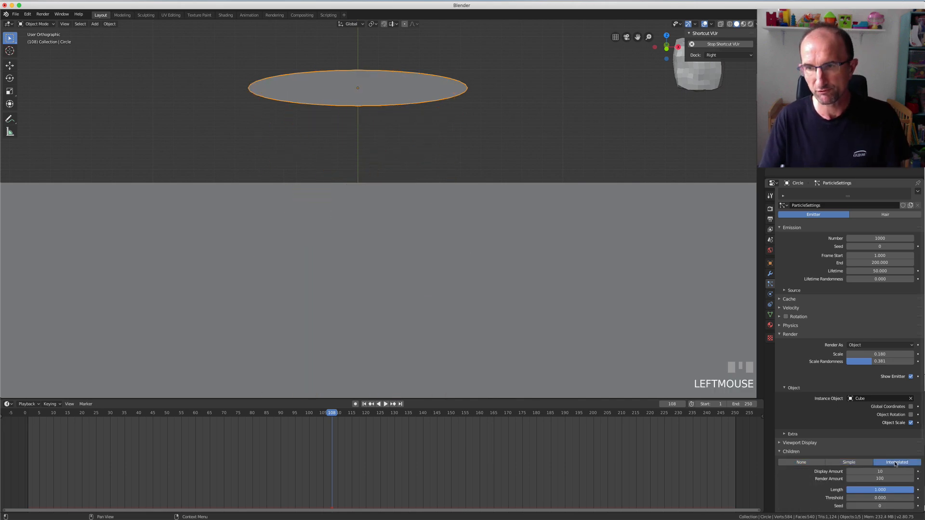
click(849, 463)
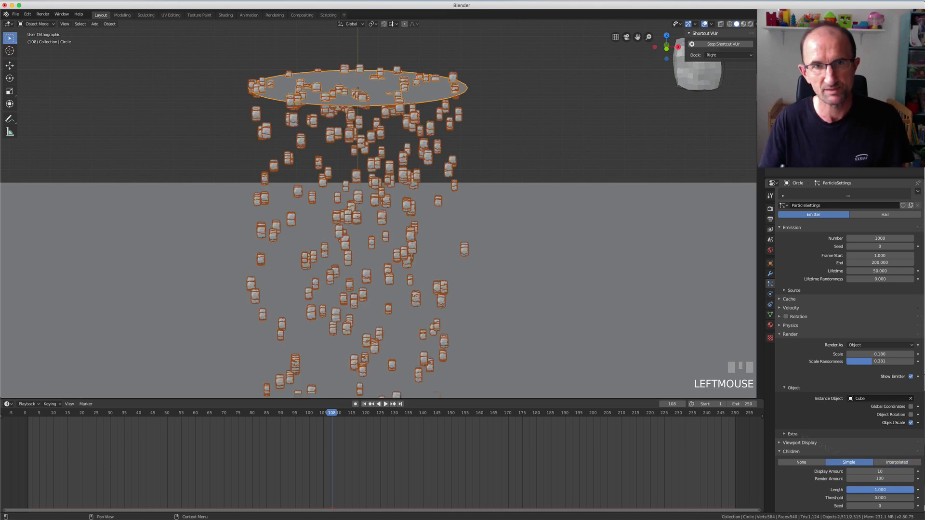
- Replay the animation from the first frame, stop it at frame 82, and inspect the clustered rock instances up close
scroll(484, 295, down, 2)
scroll(484, 295, down, 1)
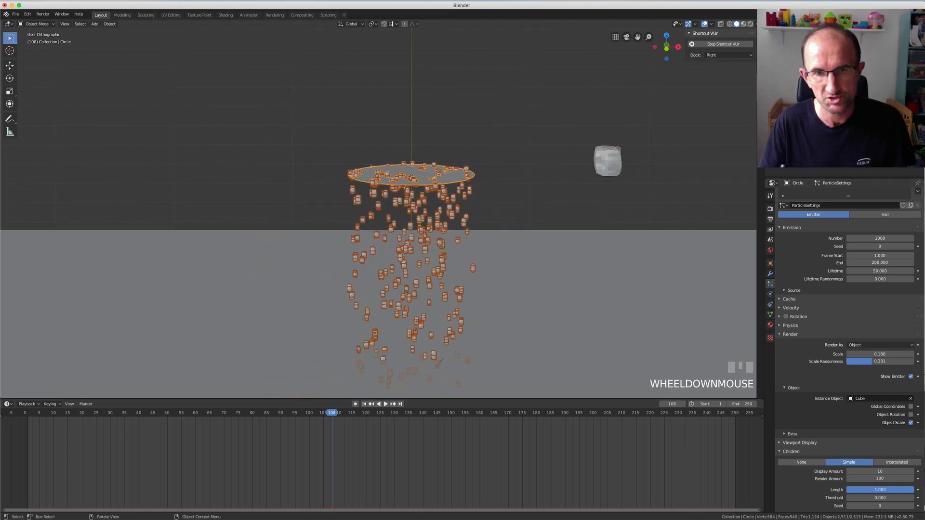
click(364, 404)
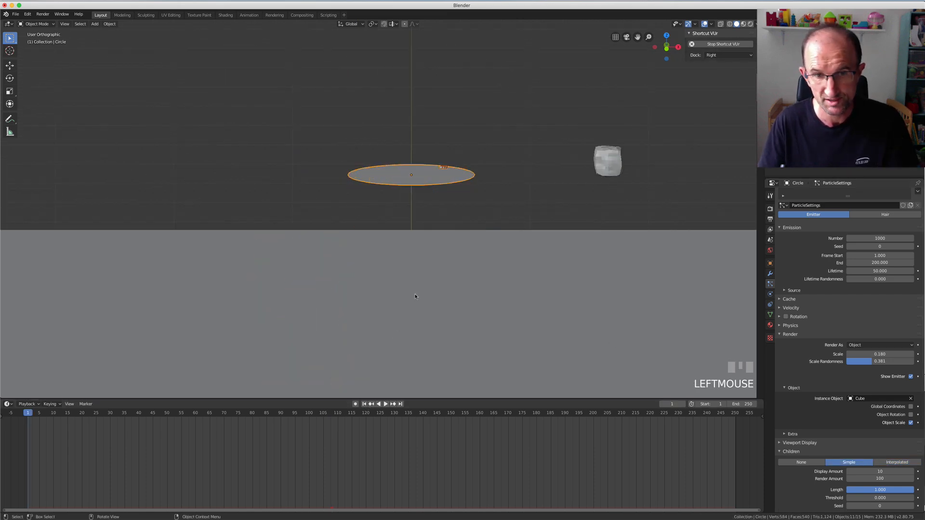
click(384, 404)
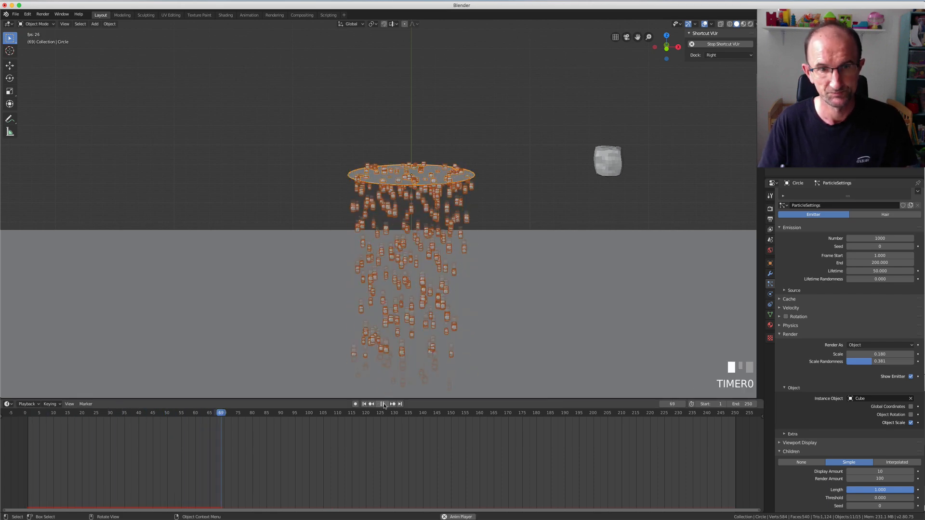
click(384, 405)
scroll(409, 211, up, 12)
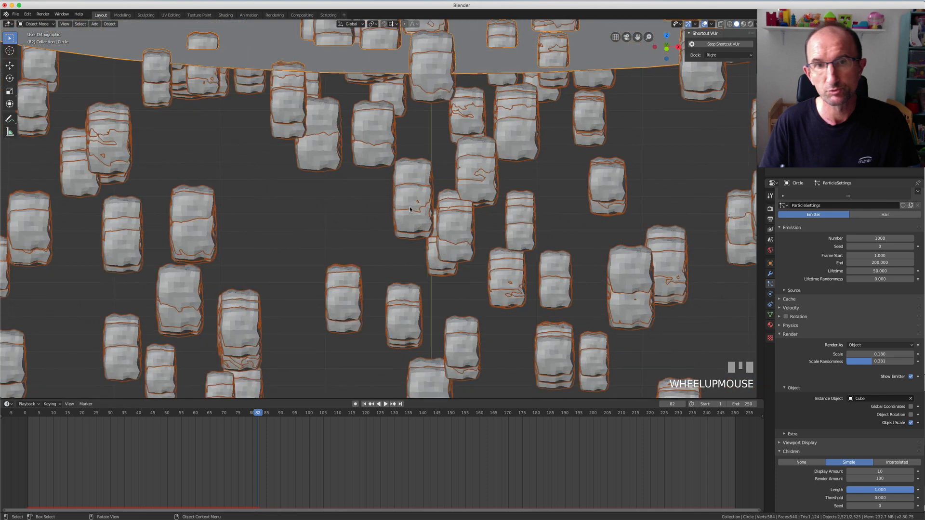
scroll(409, 211, down, 4)
scroll(410, 211, down, 6)
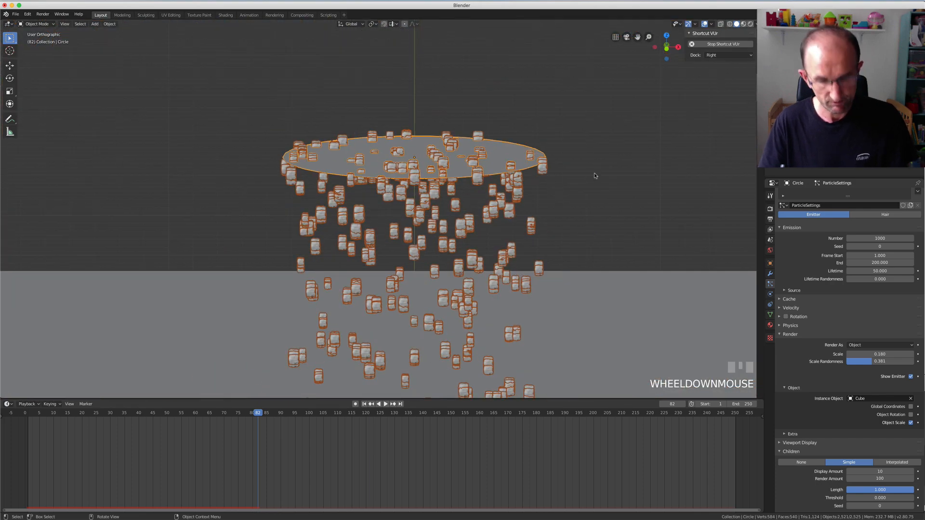
- Enlarge the source rock beside the emitter uniformly by a factor of about 2.58
shift+middle_drag(548, 183, 474, 199)
shift+scroll(473, 199, up, 3)
click(635, 160)
scroll(634, 161, up, 4)
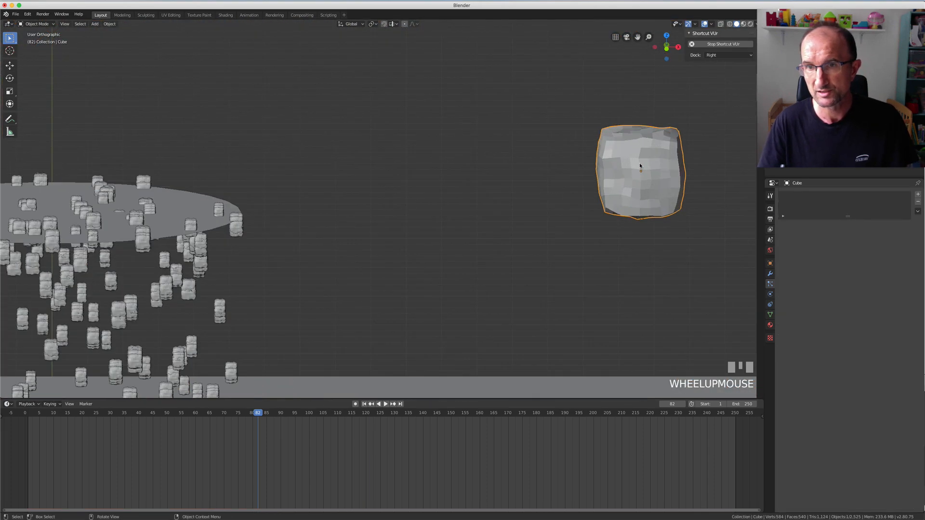
key(s)
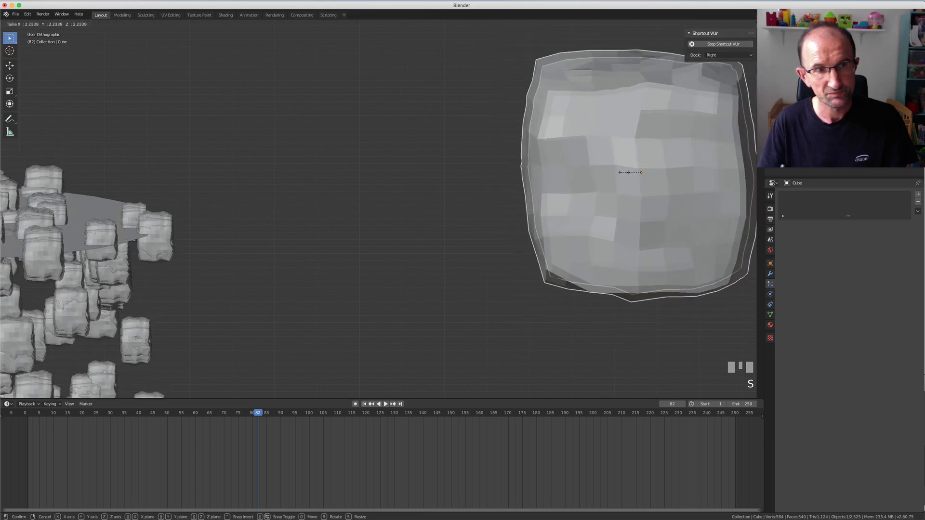
click(620, 172)
- Convert the disc emitter's particle modifier so the falling rock instances become real mesh objects
scroll(626, 173, down, 4)
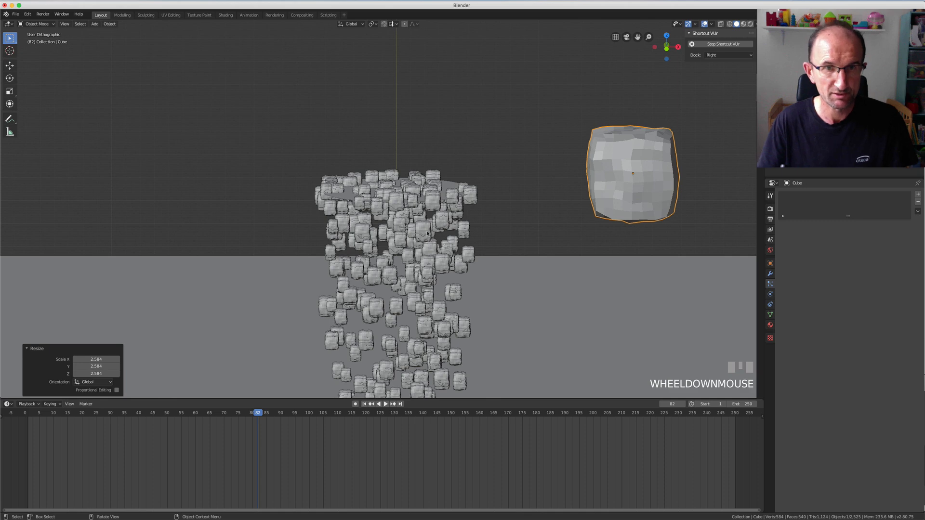
shift+middle_drag(626, 174, 441, 207)
scroll(645, 77, down, 2)
scroll(436, 202, up, 5)
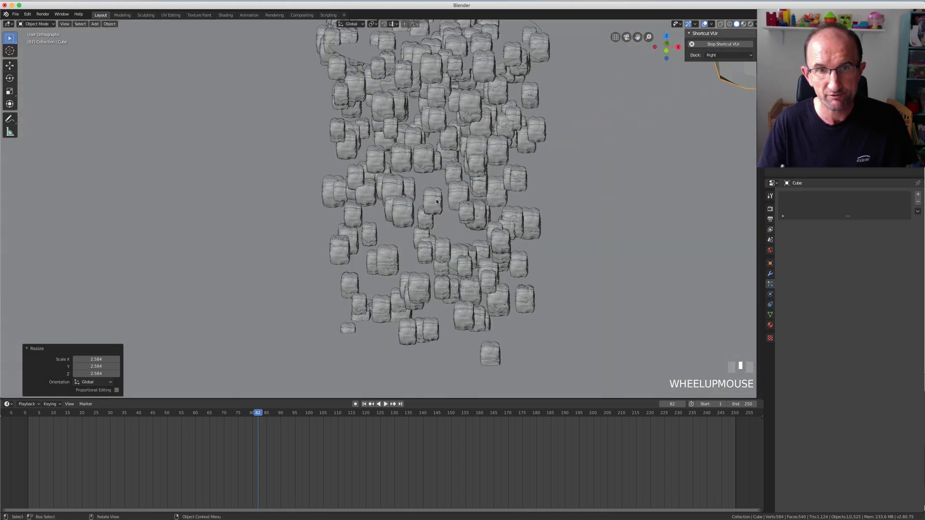
click(437, 202)
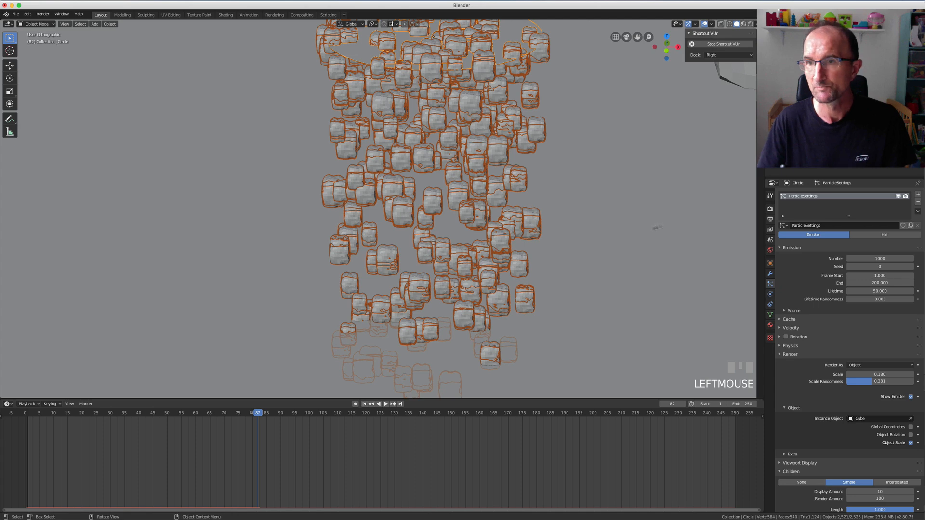
click(770, 273)
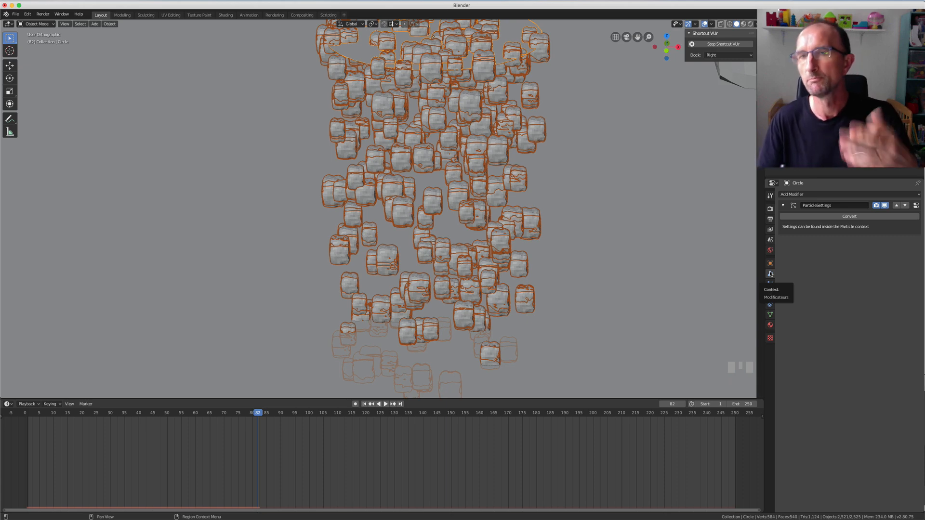
middle_drag(643, 277, 636, 270)
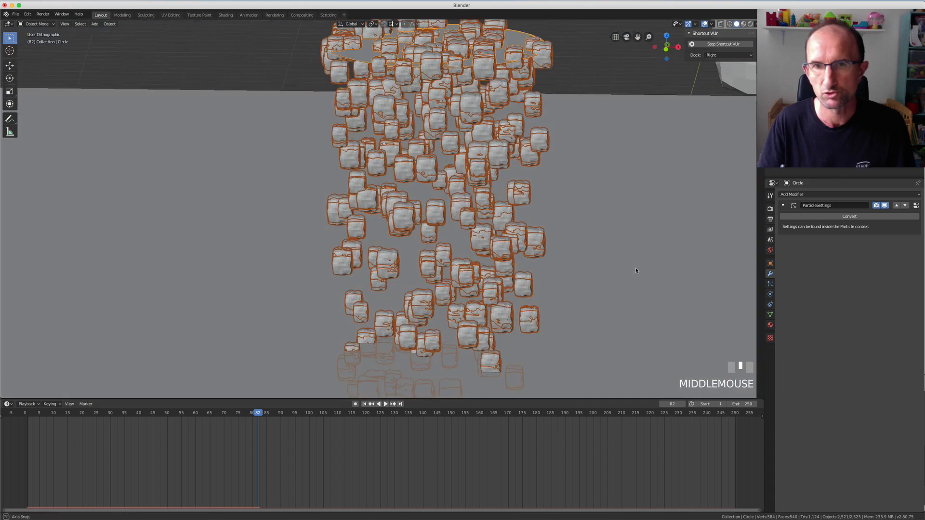
click(850, 219)
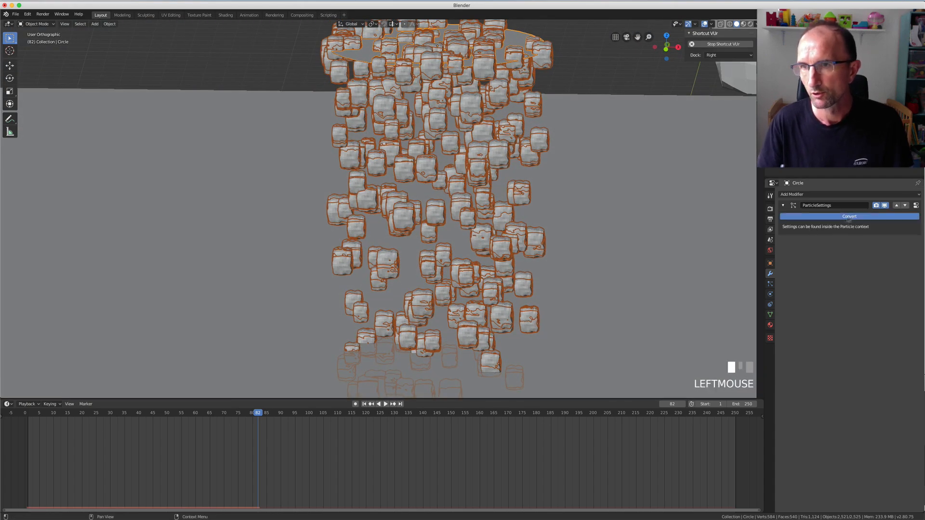
- Inspect the converted rocks from several angles, checking the mesh of a single rock near the disc in Edit Mode
scroll(518, 184, down, 3)
scroll(503, 127, up, 5)
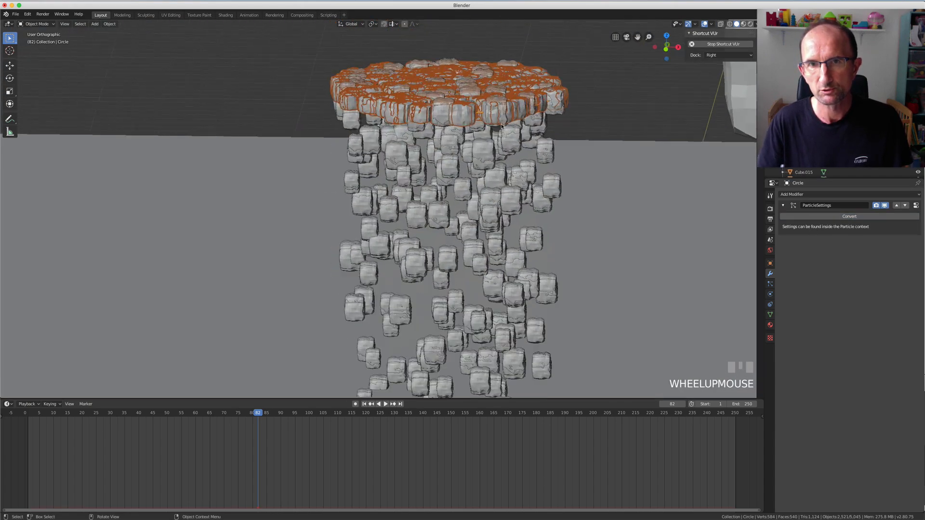
middle_drag(486, 119, 515, 127)
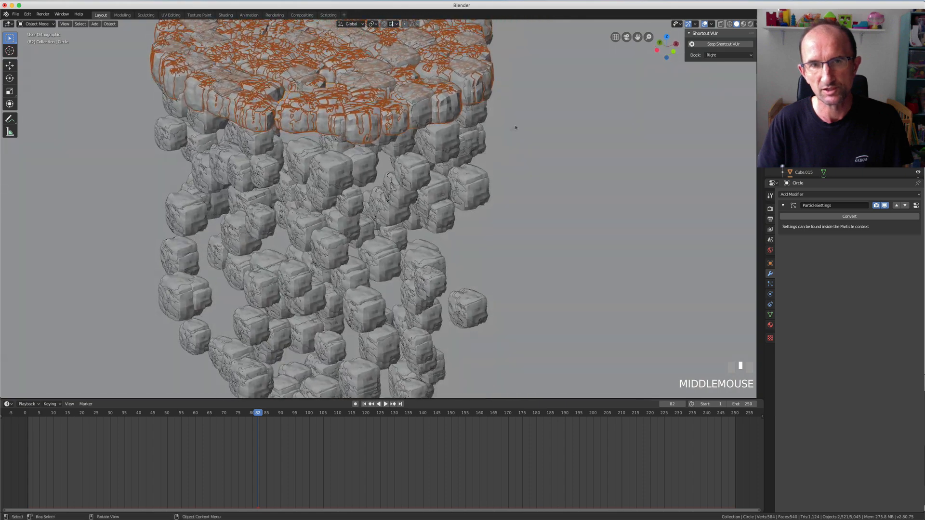
click(419, 175)
key(Tab)
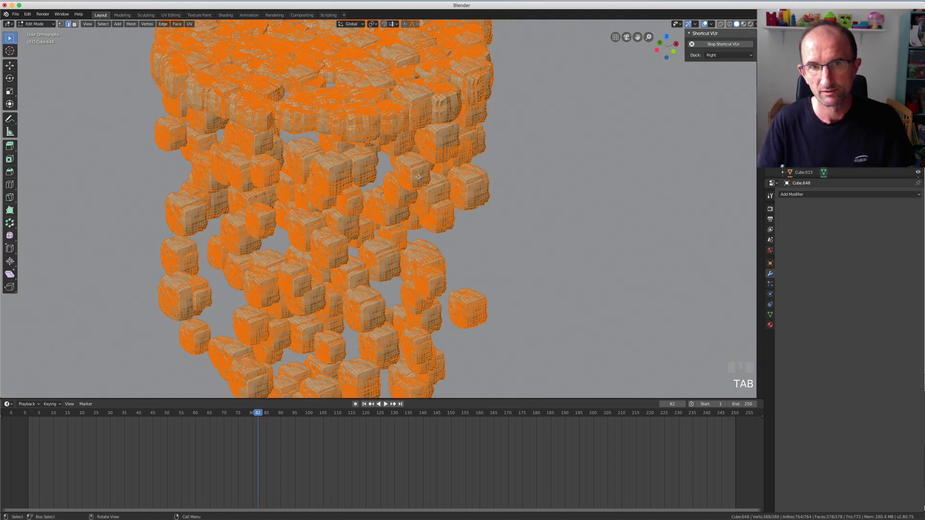
scroll(400, 192, down, 6)
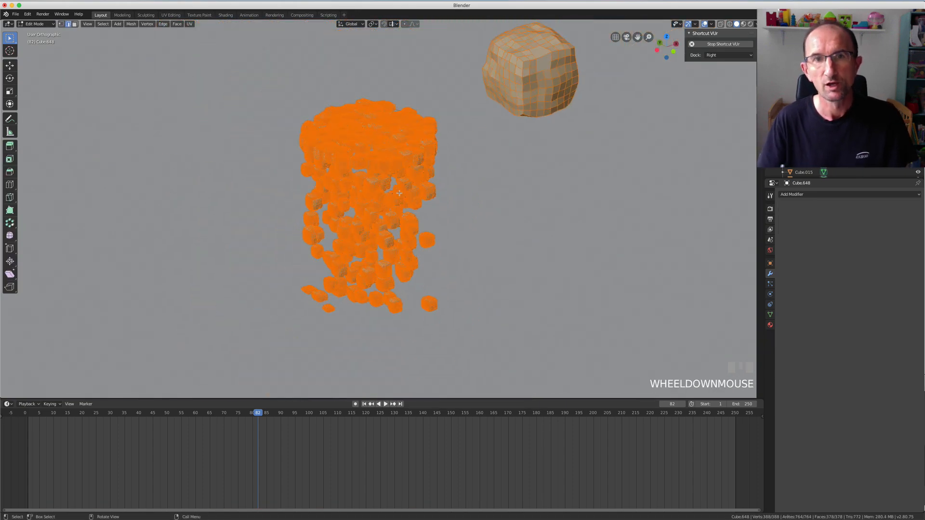
scroll(400, 193, up, 5)
key(Tab)
middle_drag(415, 207, 402, 197)
scroll(402, 197, down, 2)
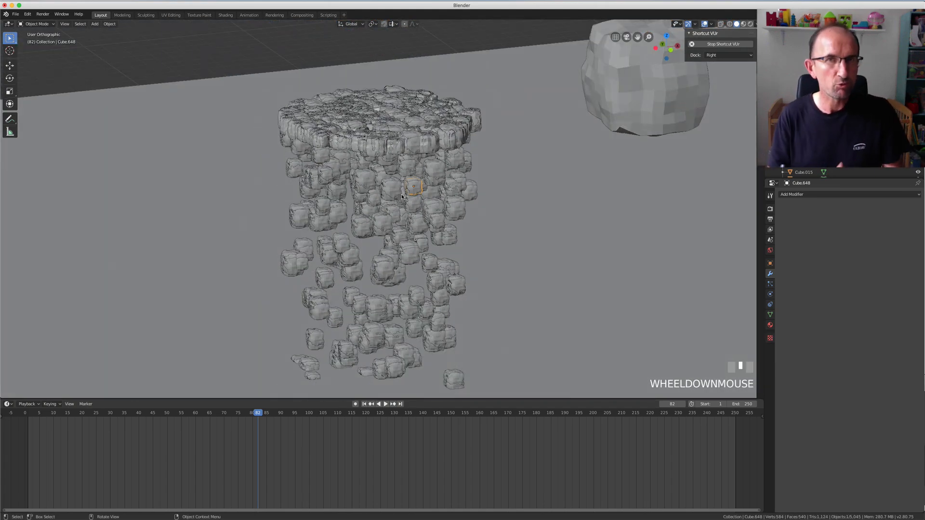